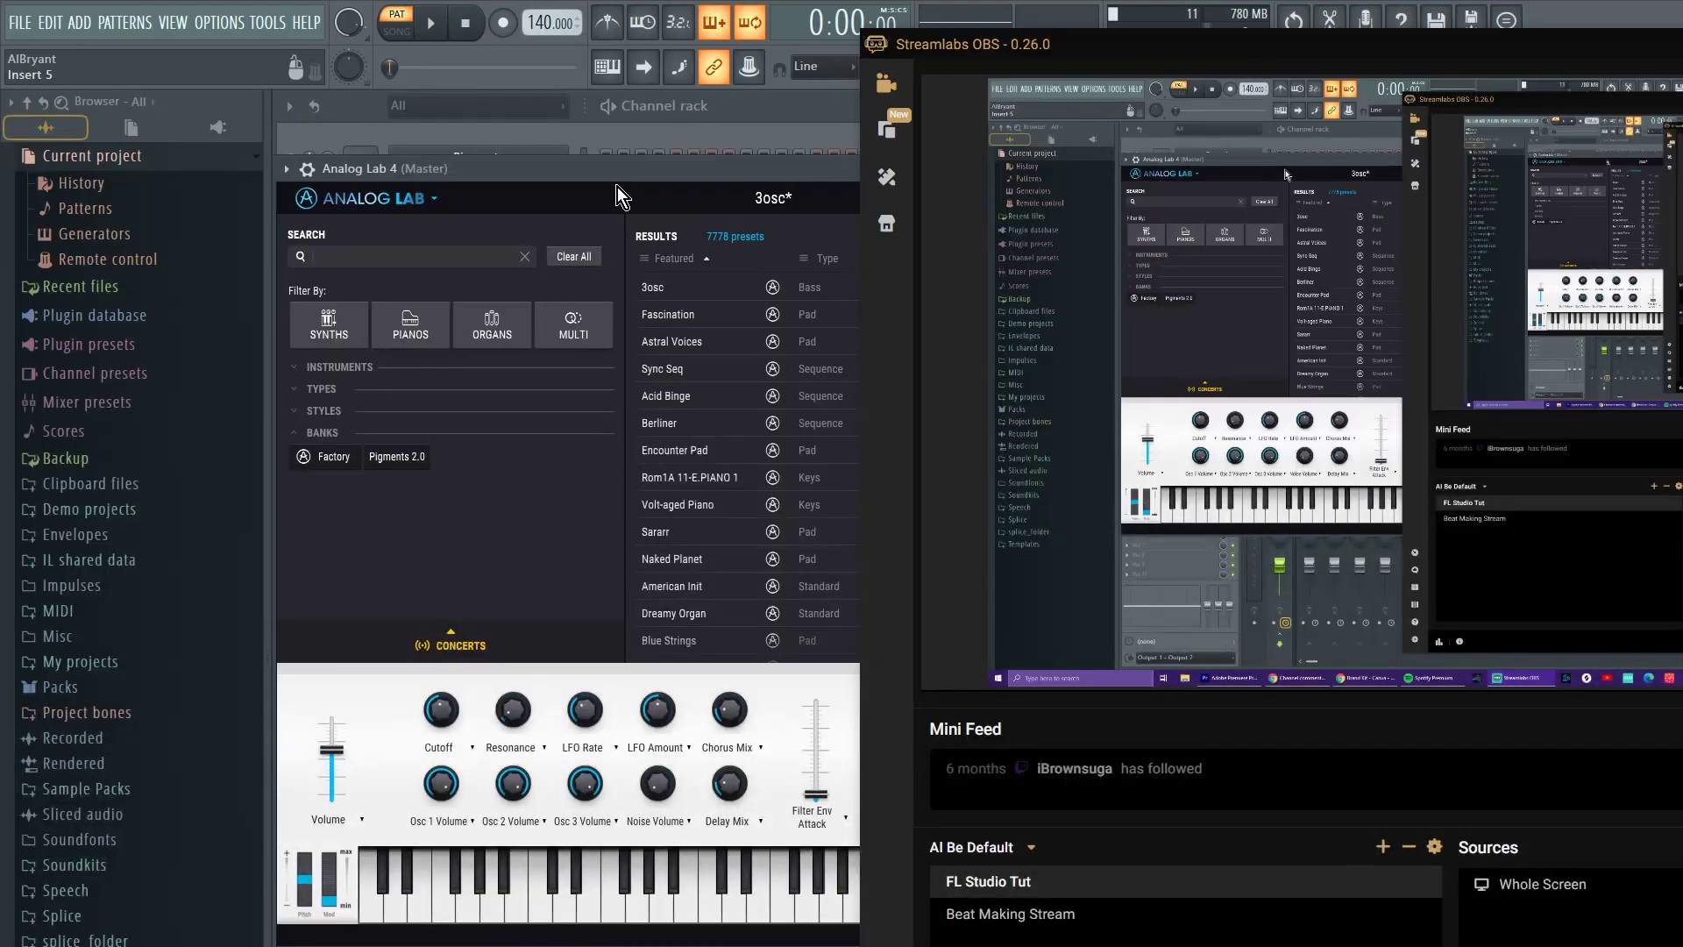
left_click(617, 168)
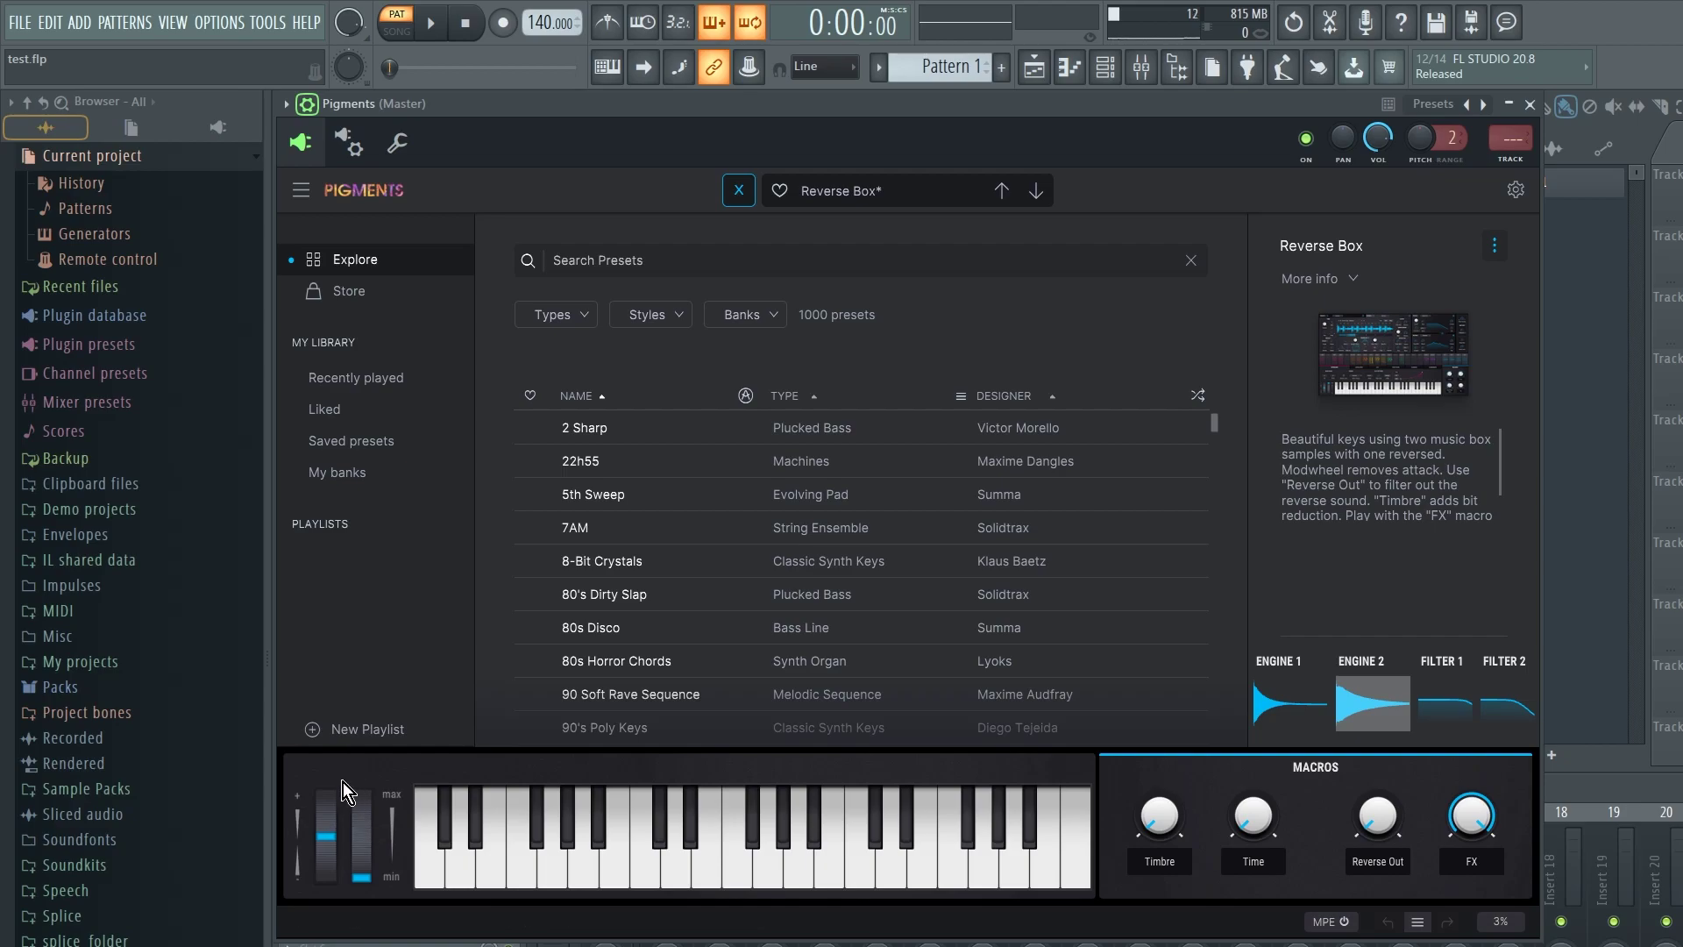
mouse_move(365, 825)
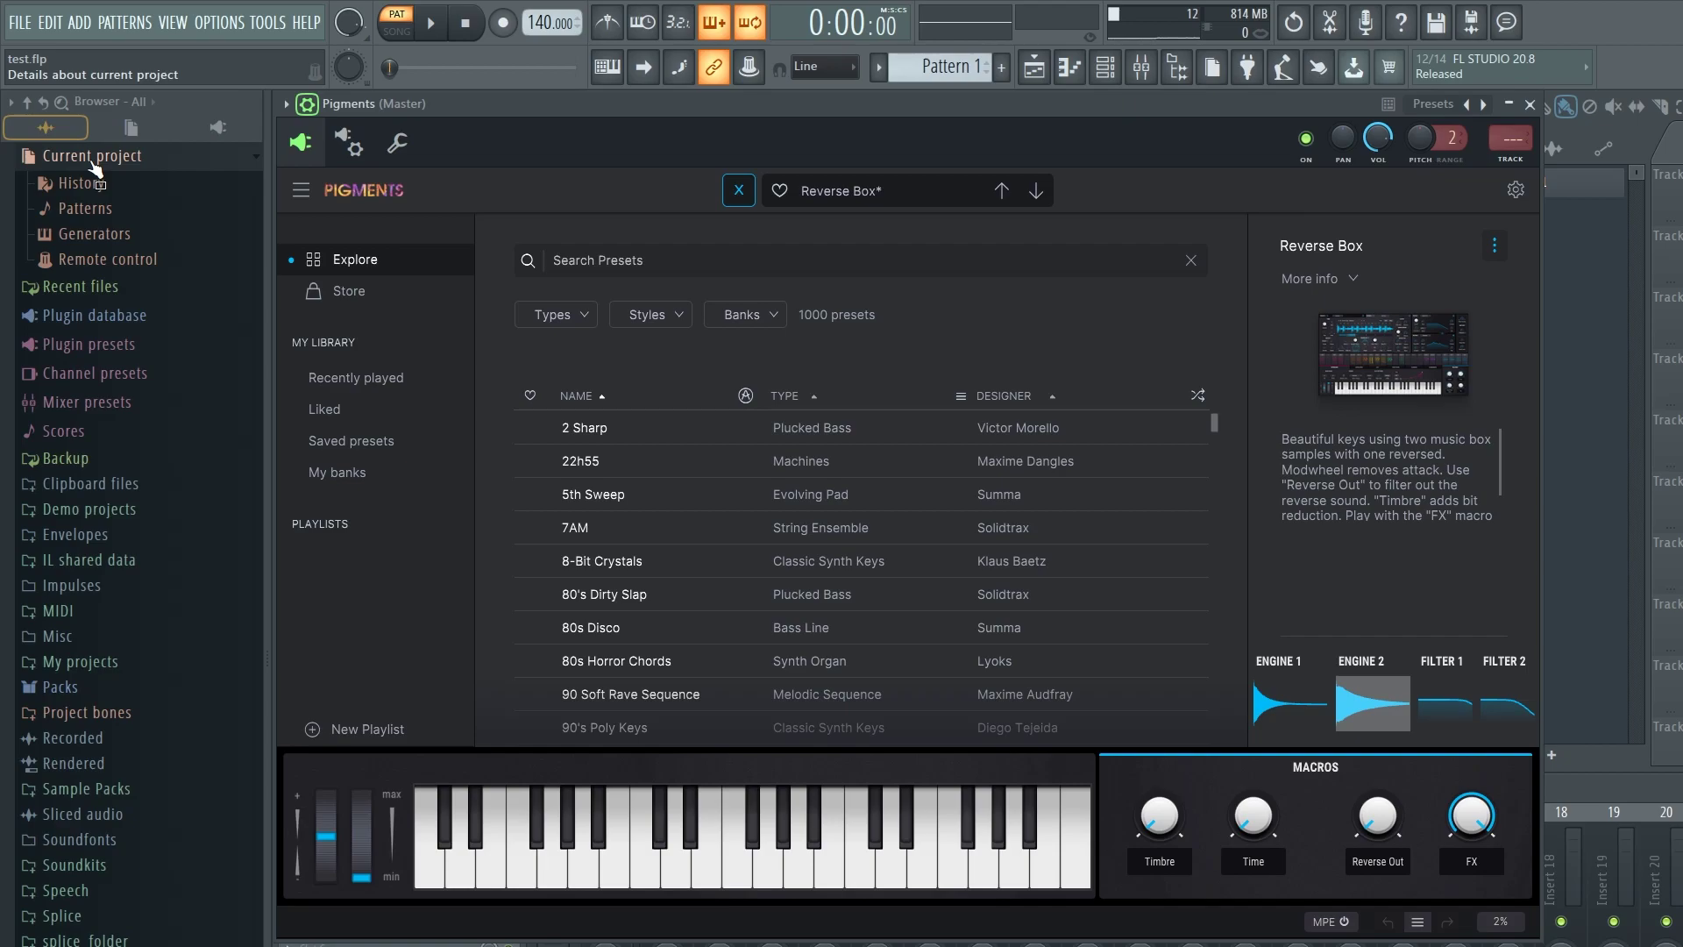
- Set up the global remote control link for Omni - Channel pitch, with Auto detect, Omni and Remove conflicts enabled, and accept it
left_click(93, 262)
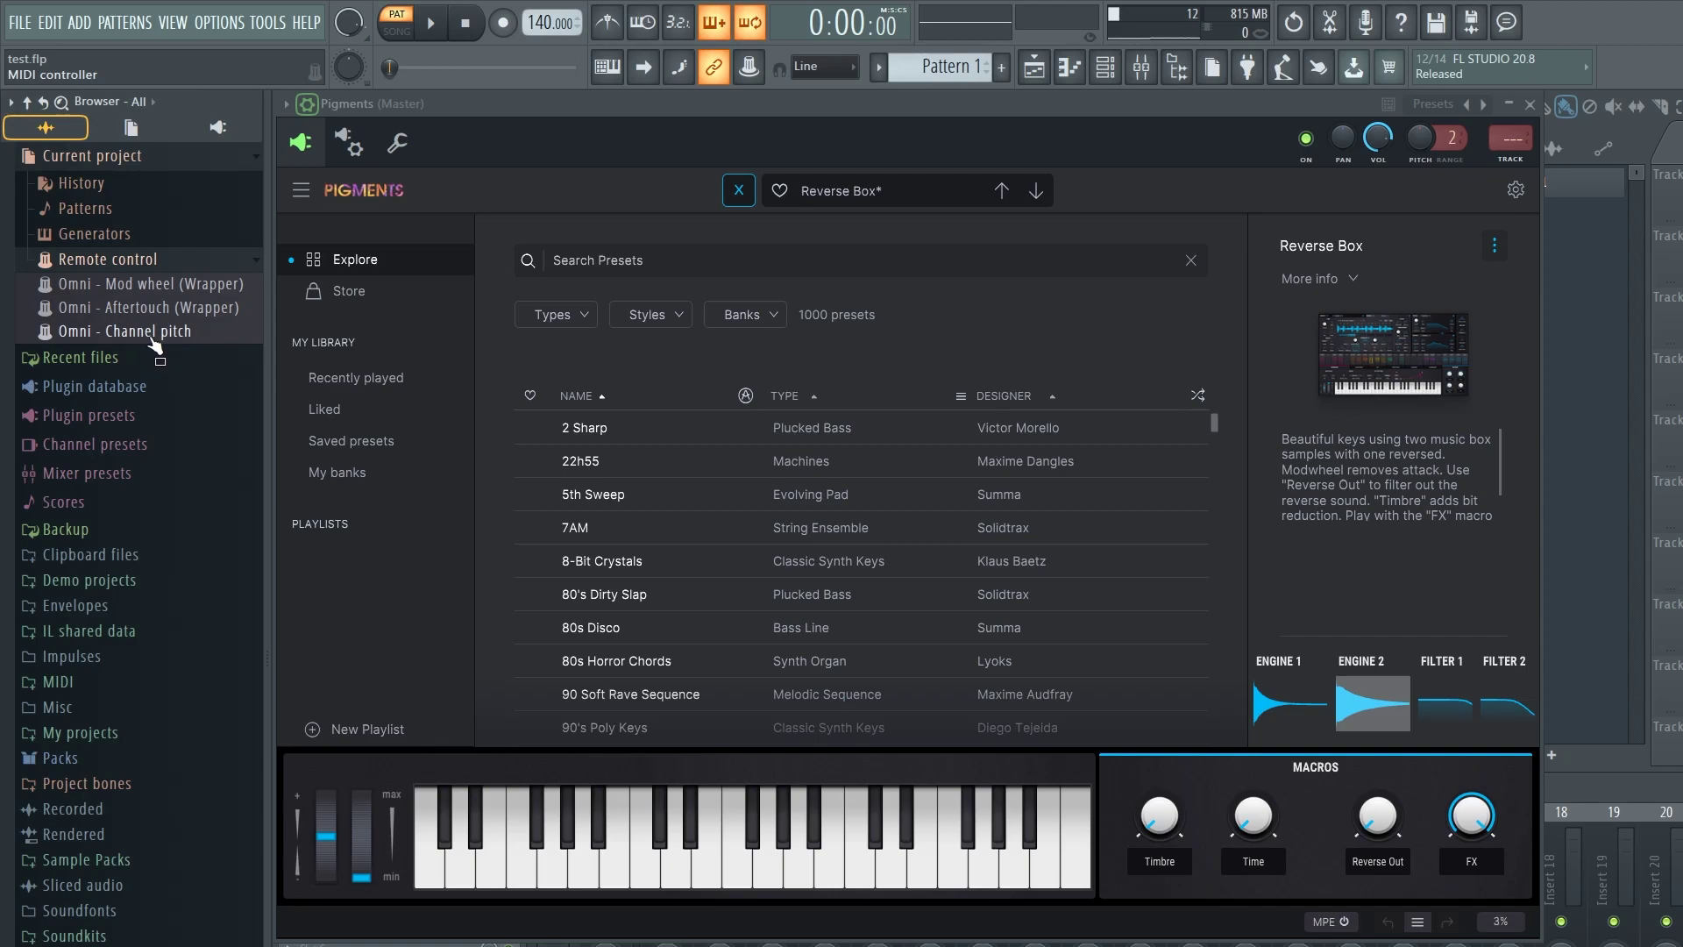
left_click_drag(154, 344, 1454, 571)
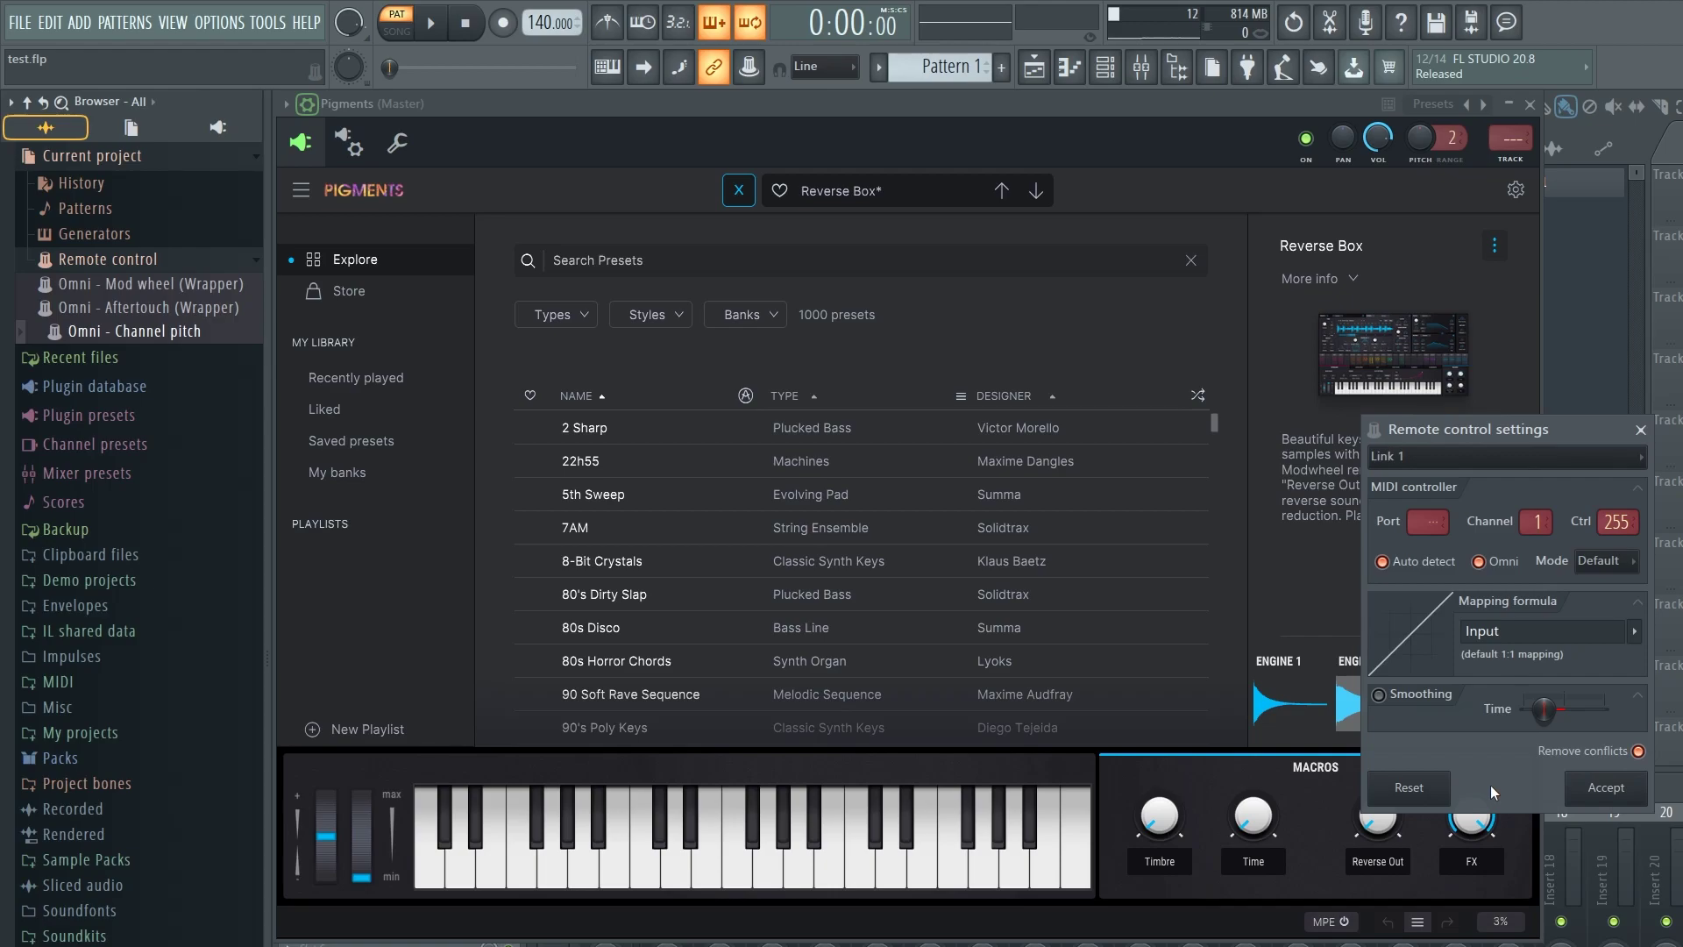
left_click(1400, 563)
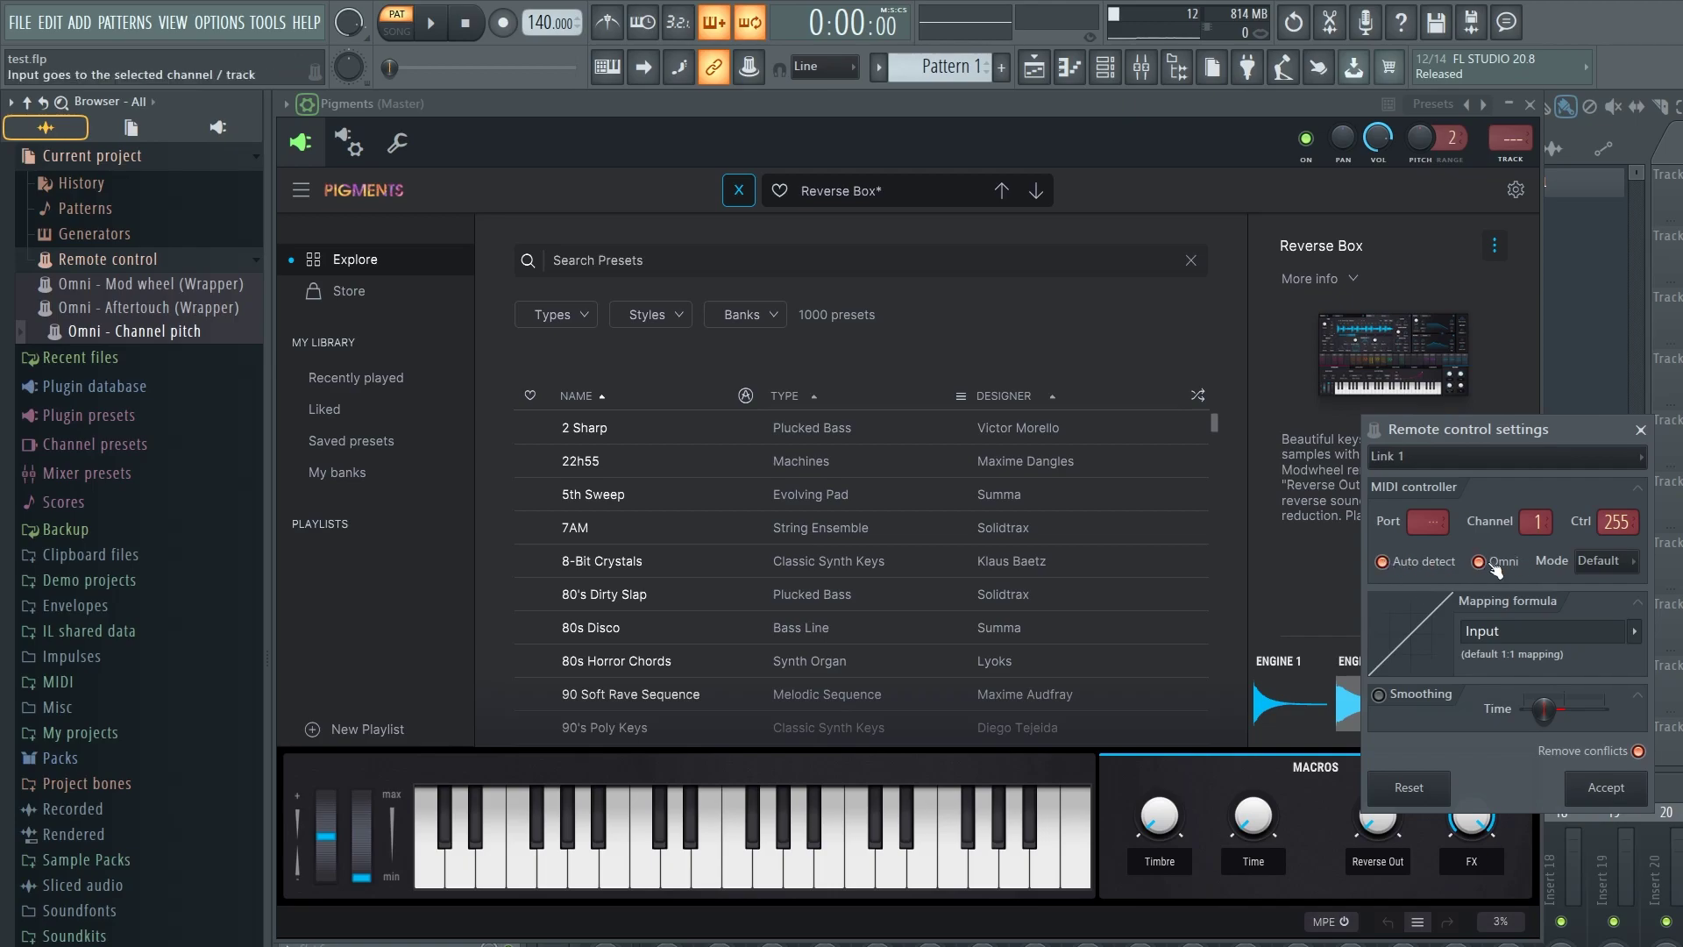
left_click(1639, 751)
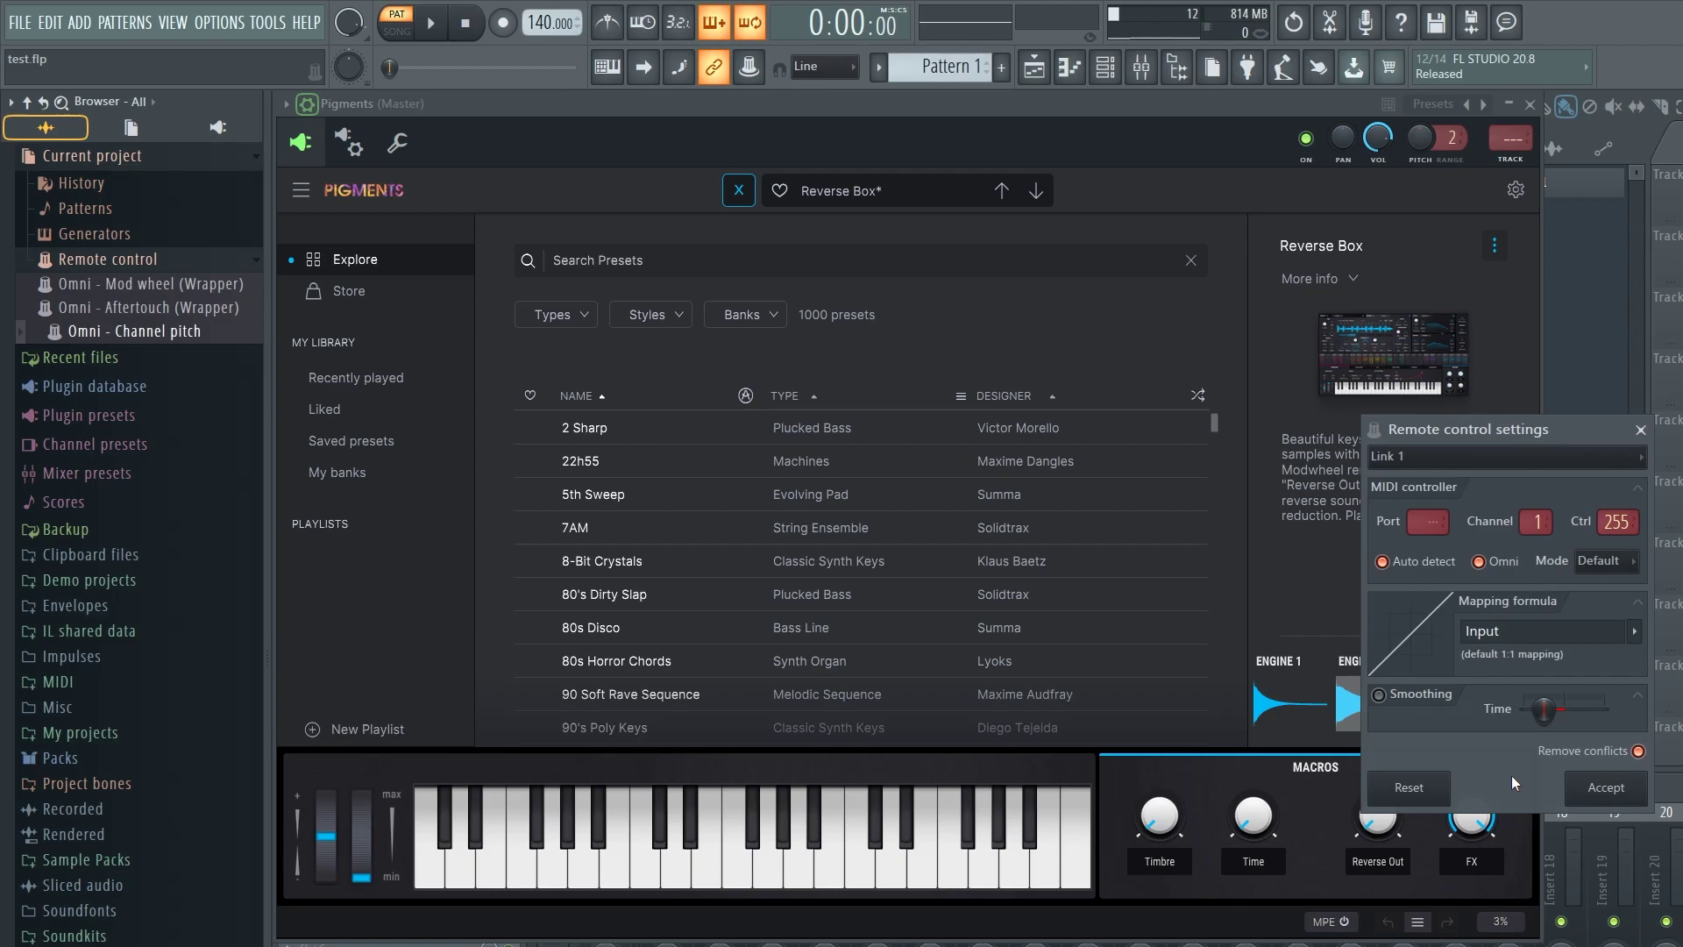
key("Return")
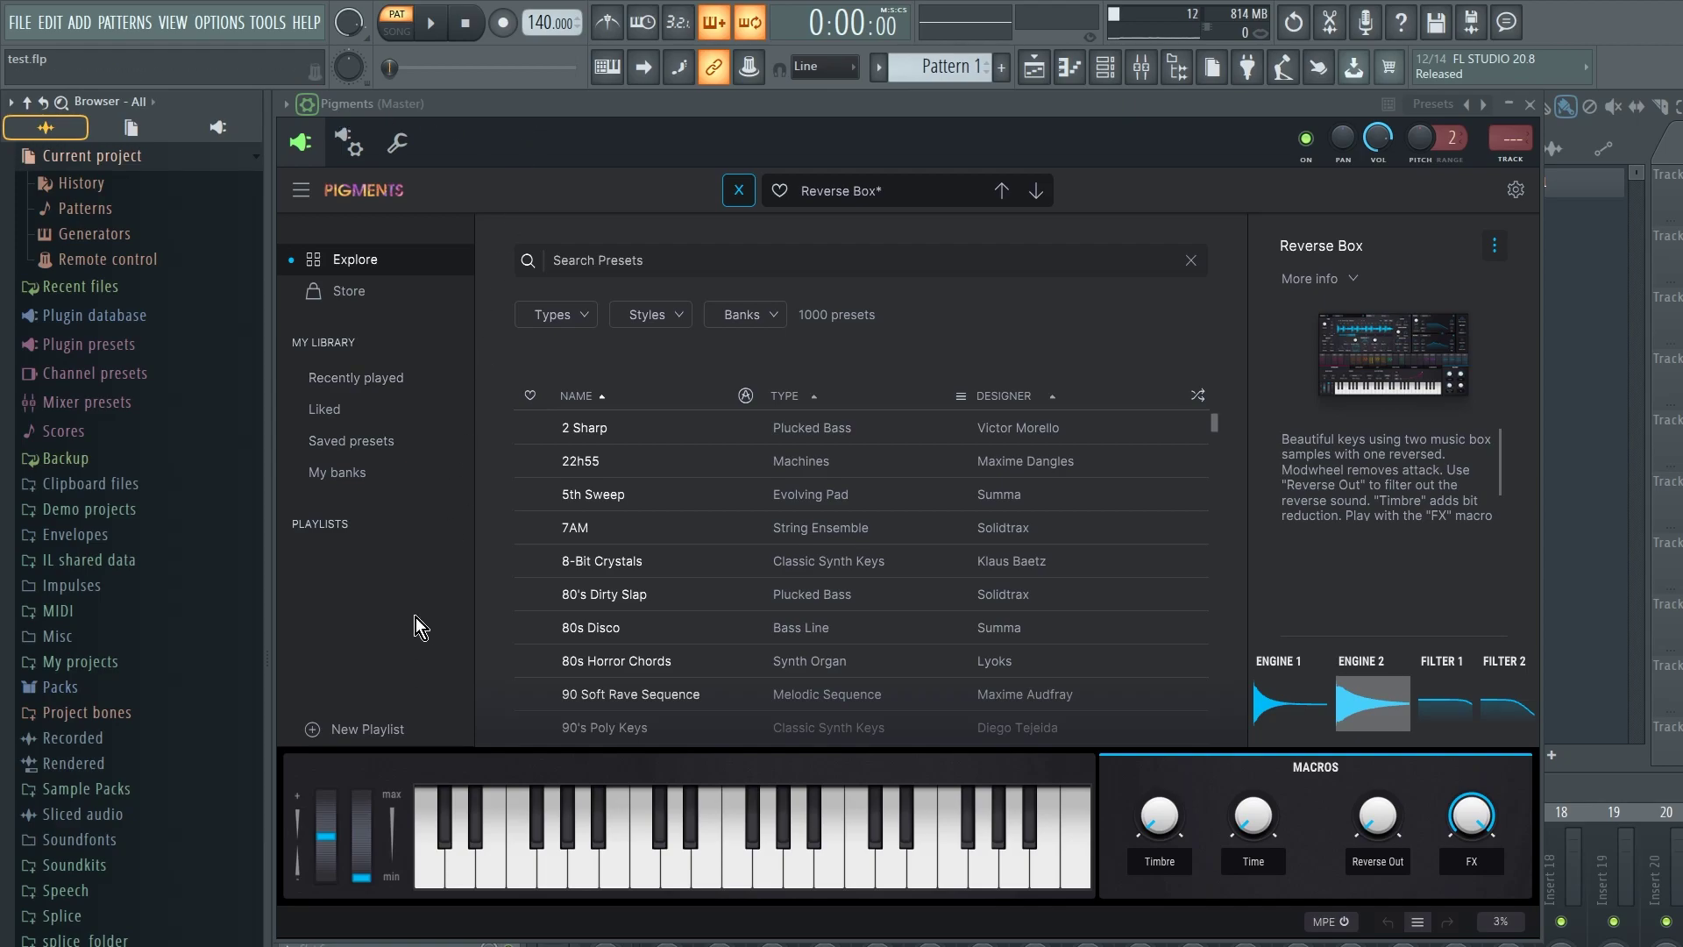
- Move the Pigments window aside, open Analog Lab 4 from the channel rack and try its on-screen pitch wheel
mouse_move(482, 129)
left_mouse_down()
mouse_move(503, 126)
mouse_move(481, 112)
mouse_move(472, 129)
left_mouse_up()
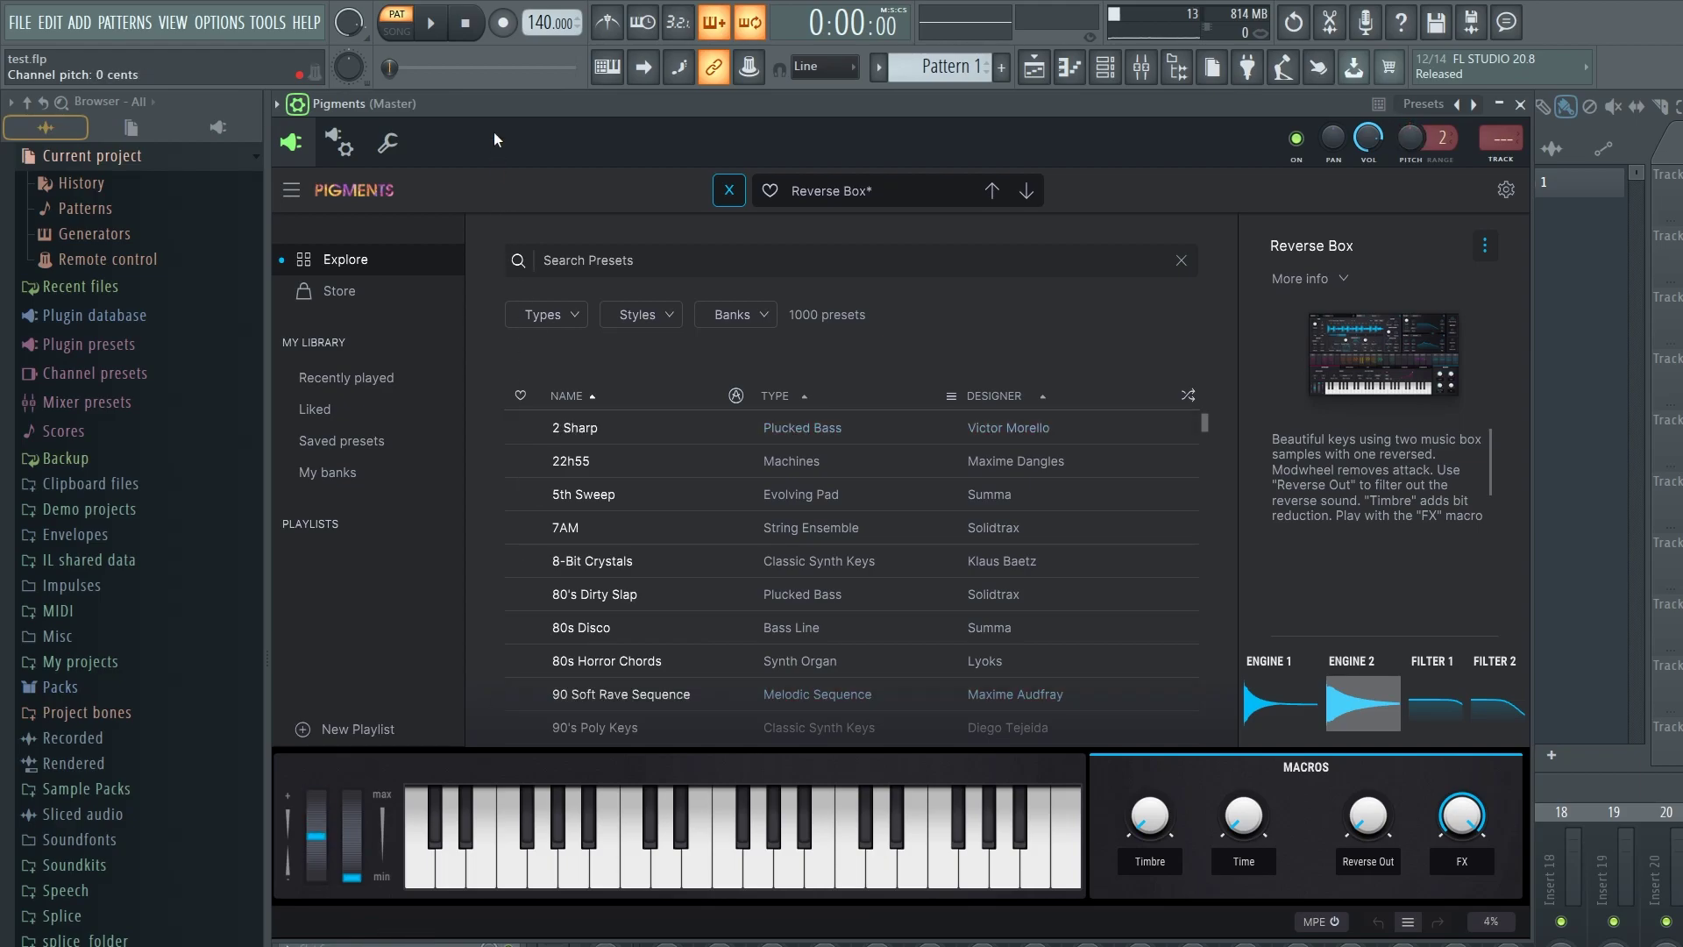
left_click_drag(516, 105, 554, 214)
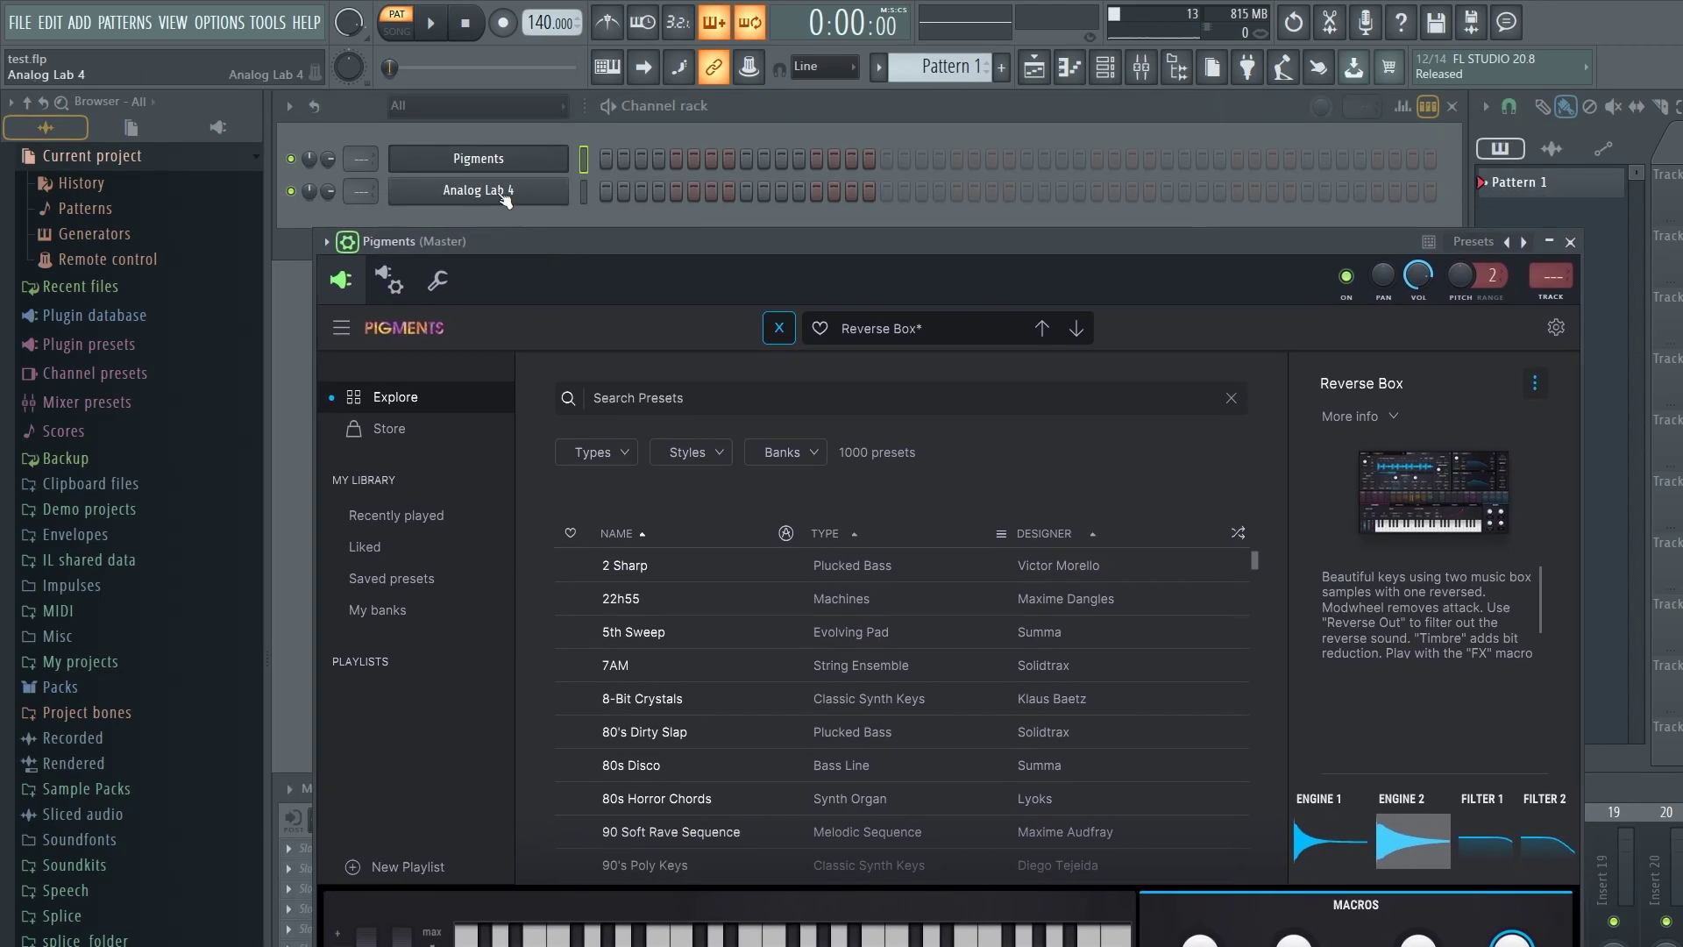
left_click(505, 194)
left_click_drag(859, 95, 547, 109)
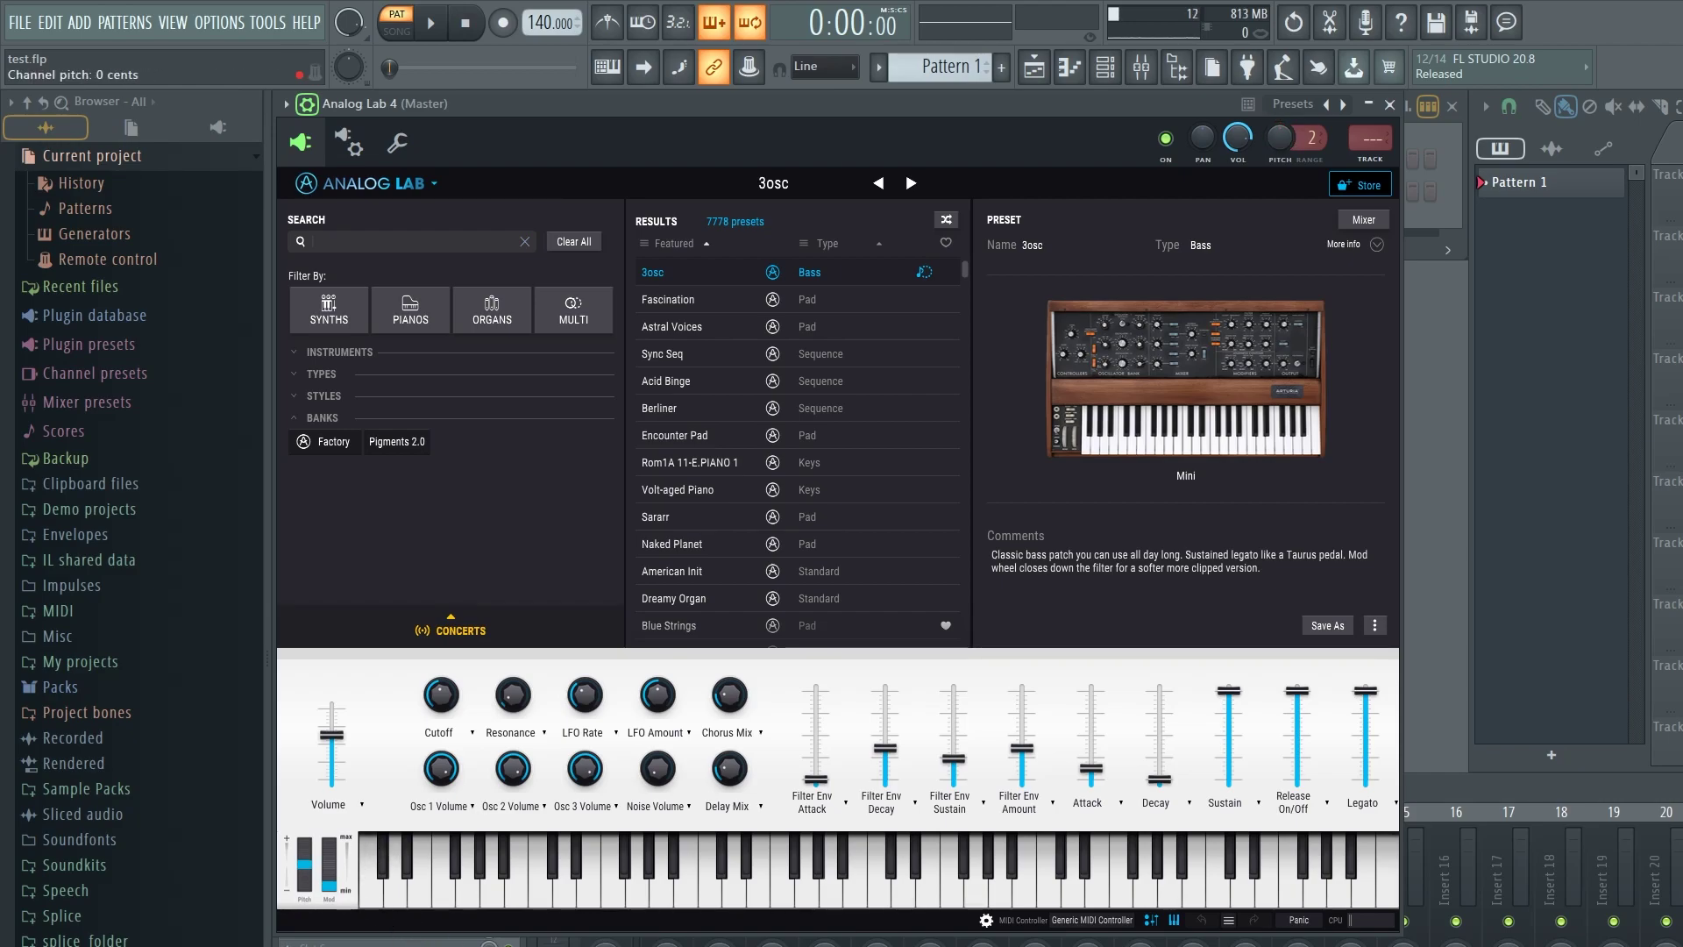
left_click_drag(303, 864, 337, 931)
- Set Analog Lab 4's pitch bend range to 2 semitones in its wrapper settings and return to the instrument interface
left_click(309, 106)
left_click(309, 106)
left_click_drag(285, 114, 285, 123)
left_click(307, 114)
left_click(307, 114)
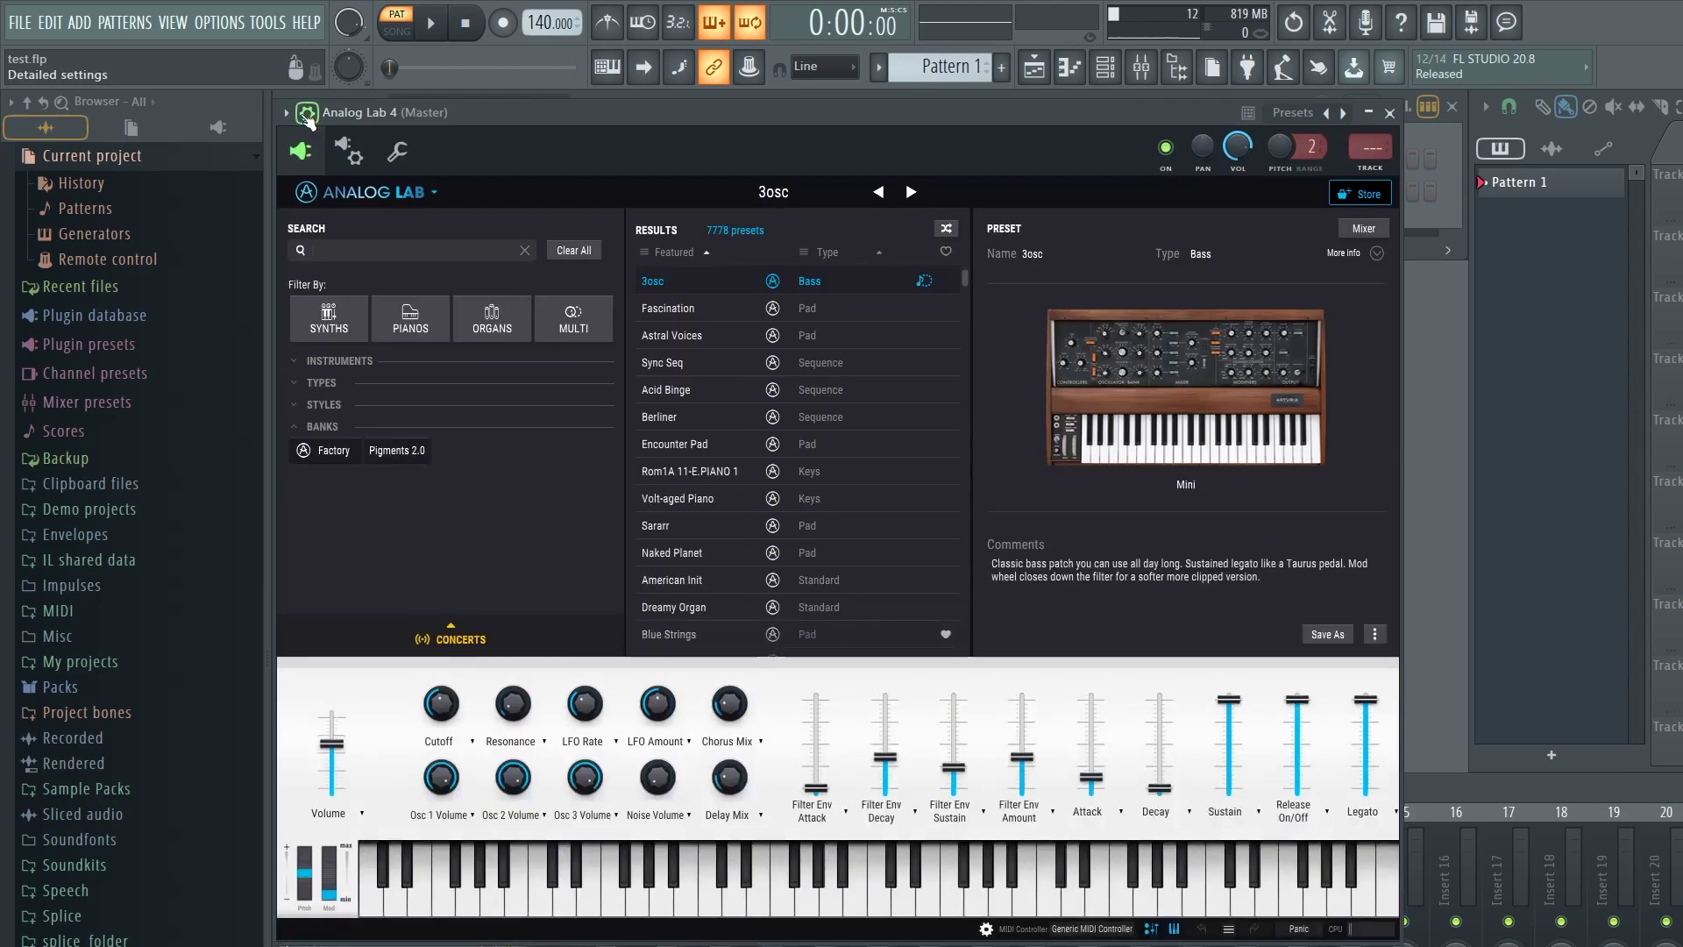
left_click(346, 150)
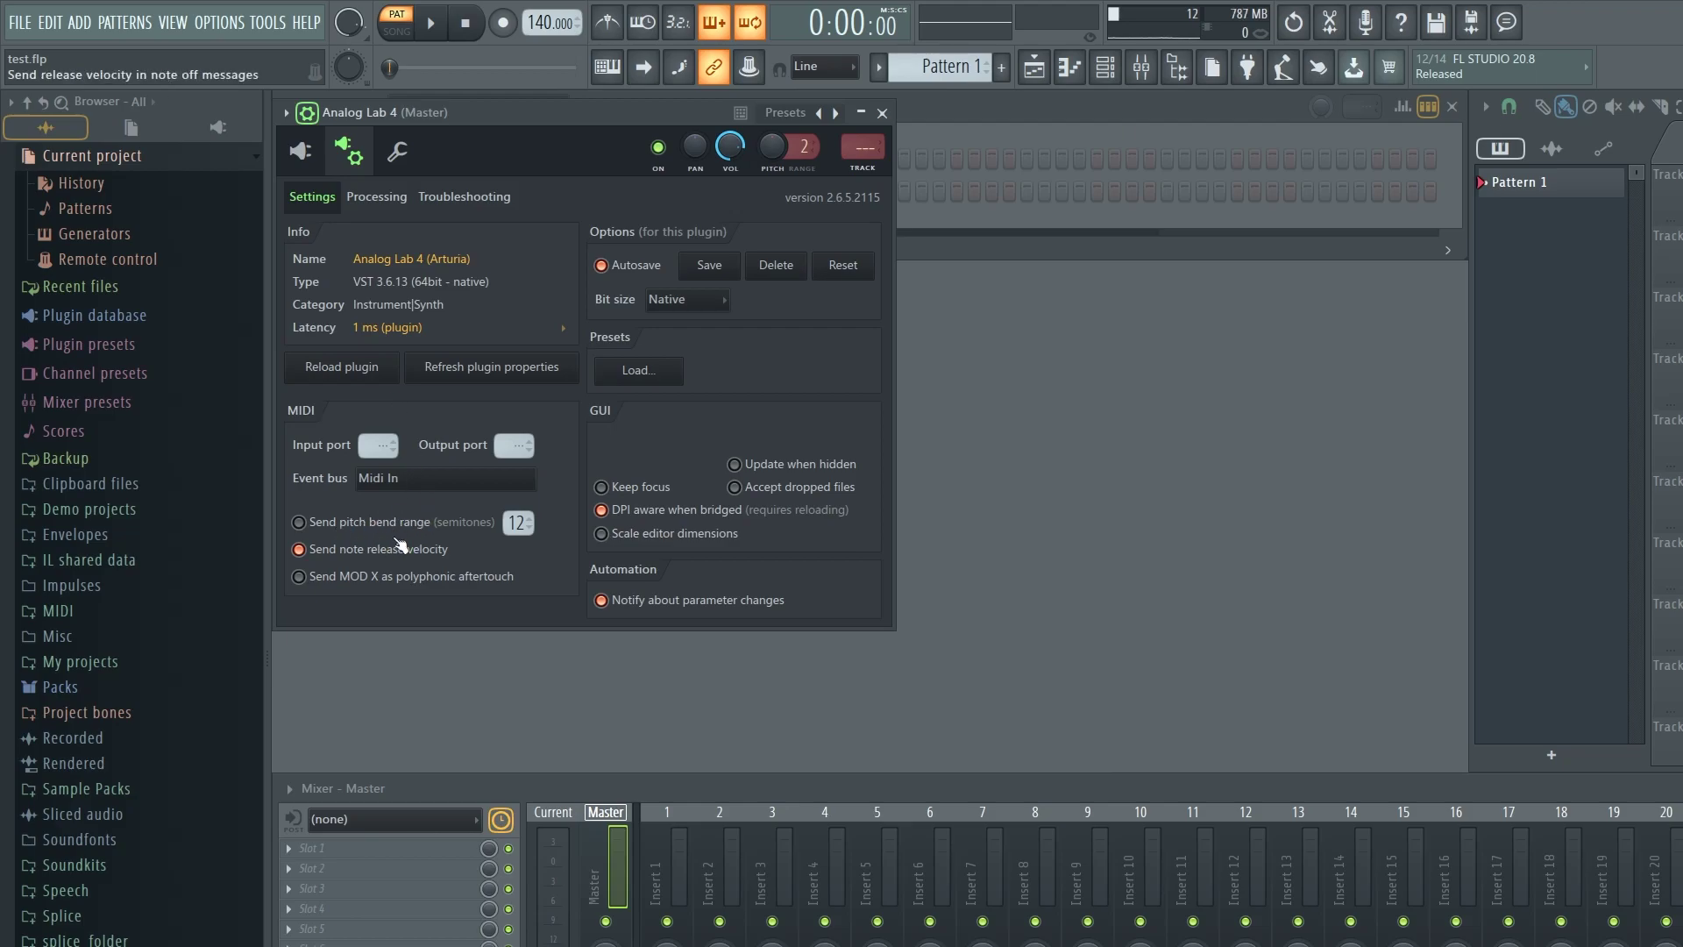
mouse_move(519, 519)
left_mouse_down()
mouse_move(518, 535)
mouse_move(518, 519)
left_mouse_up()
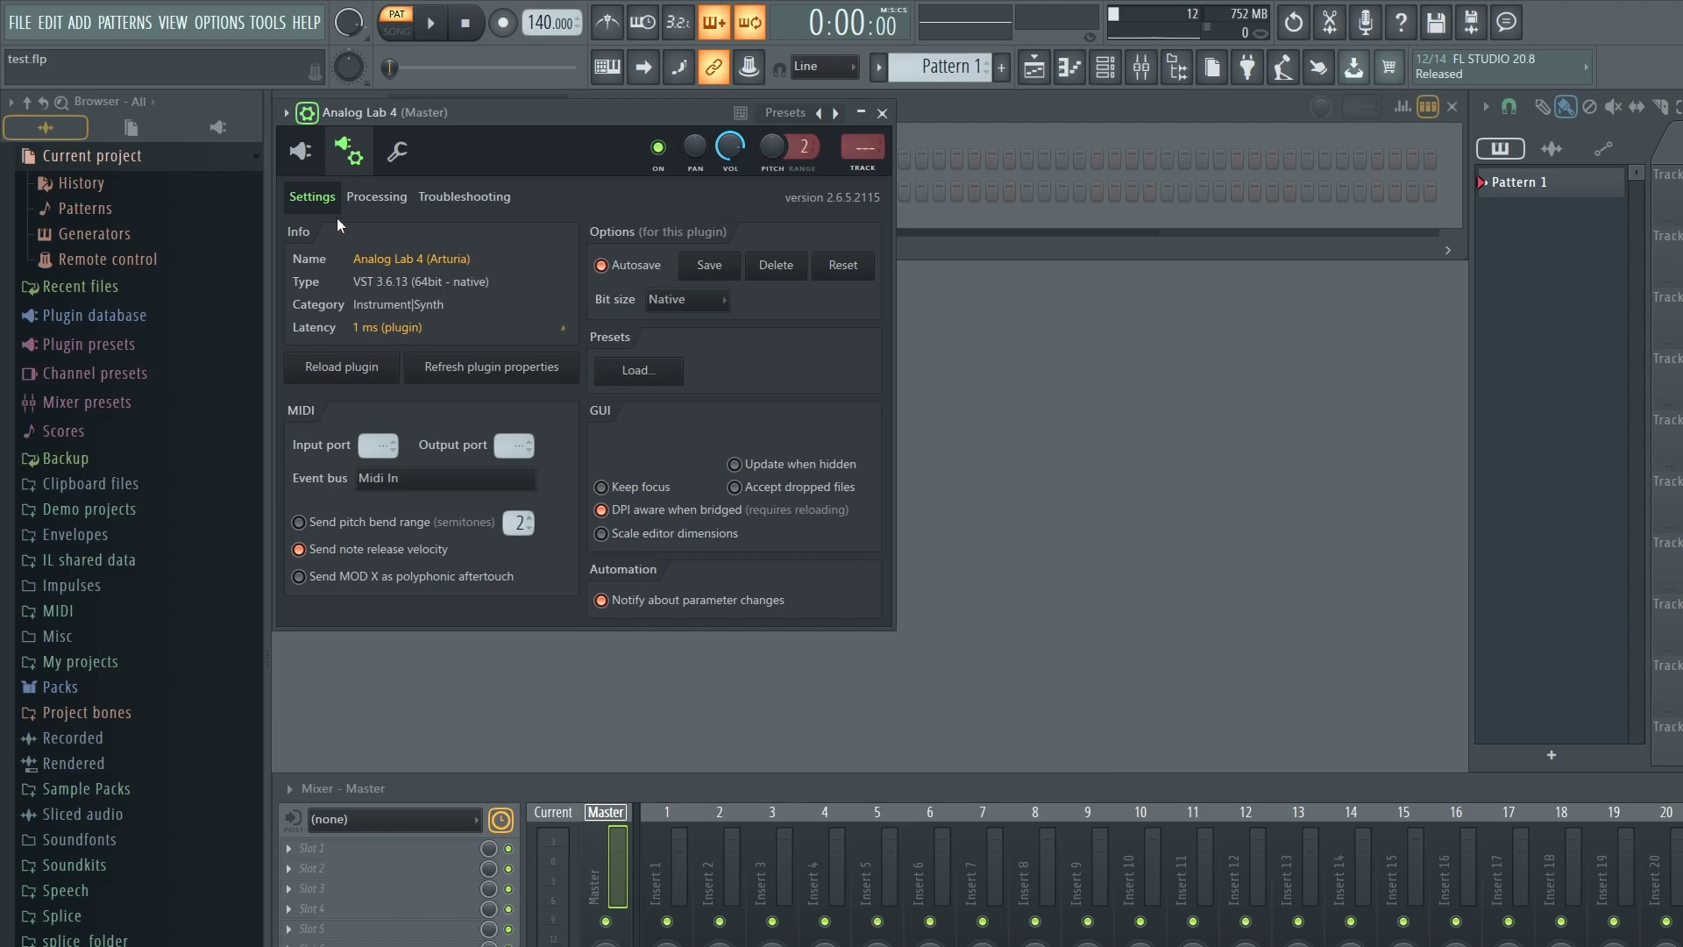
left_click(307, 163)
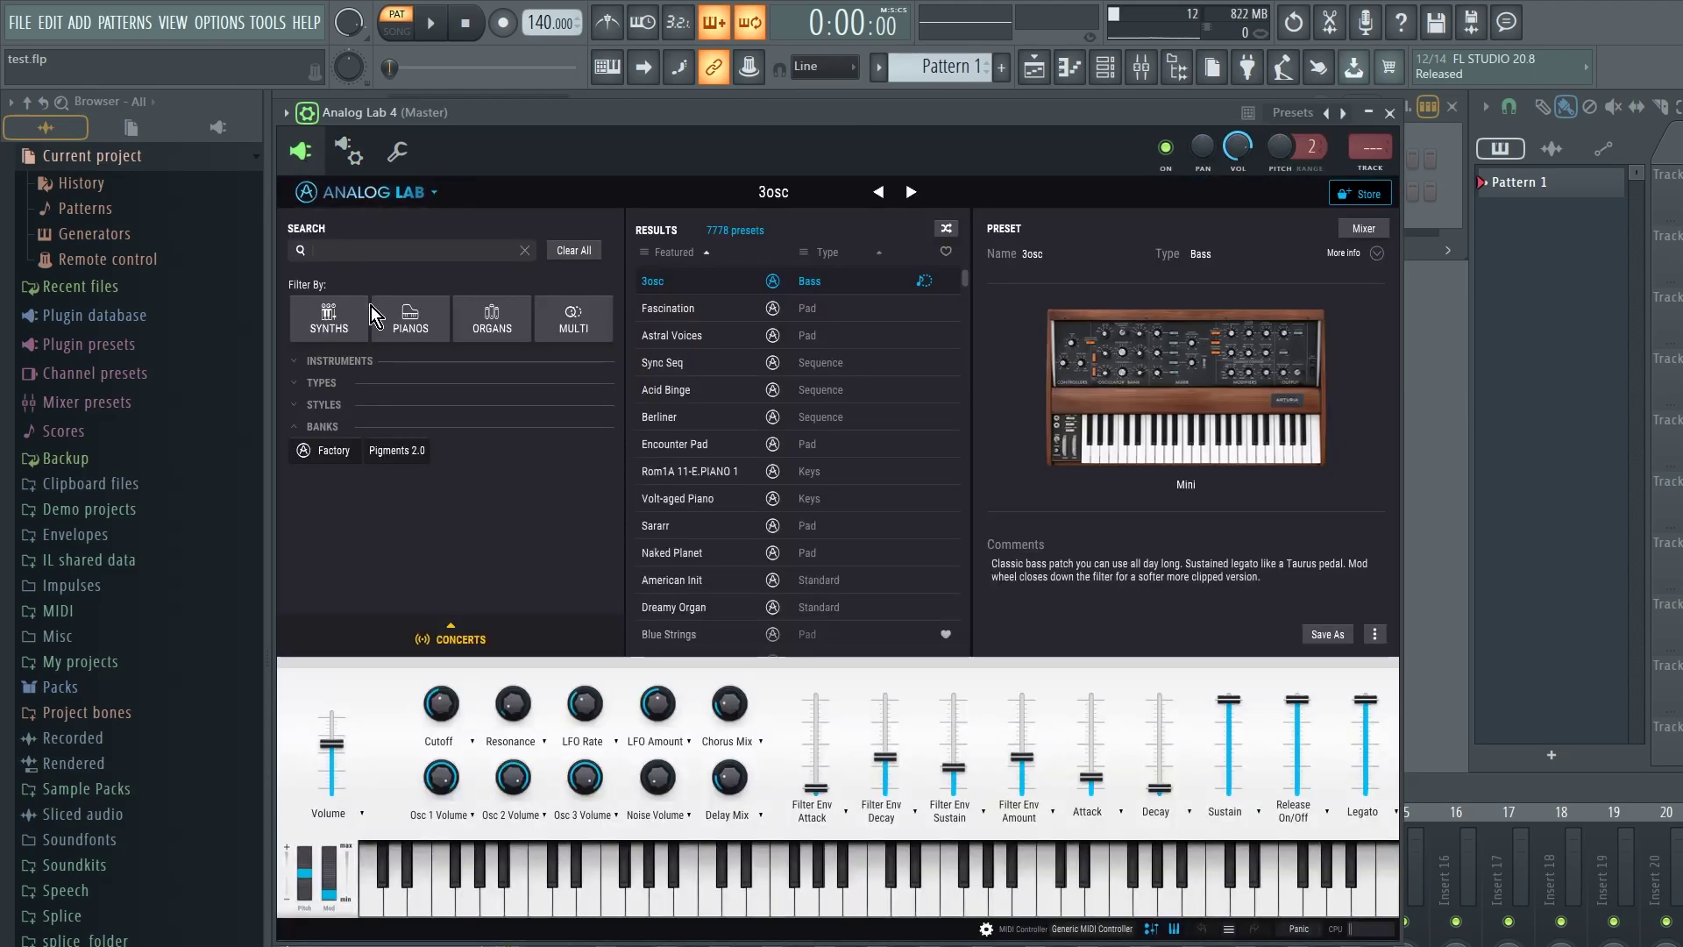
- Test the pitch bend range with Analog Lab 4's on-screen pitch wheel
mouse_move(304, 872)
left_mouse_down()
mouse_move(289, 916)
mouse_move(262, 912)
mouse_move(318, 866)
left_mouse_up()
mouse_move(303, 878)
left_click_drag(303, 878, 304, 891)
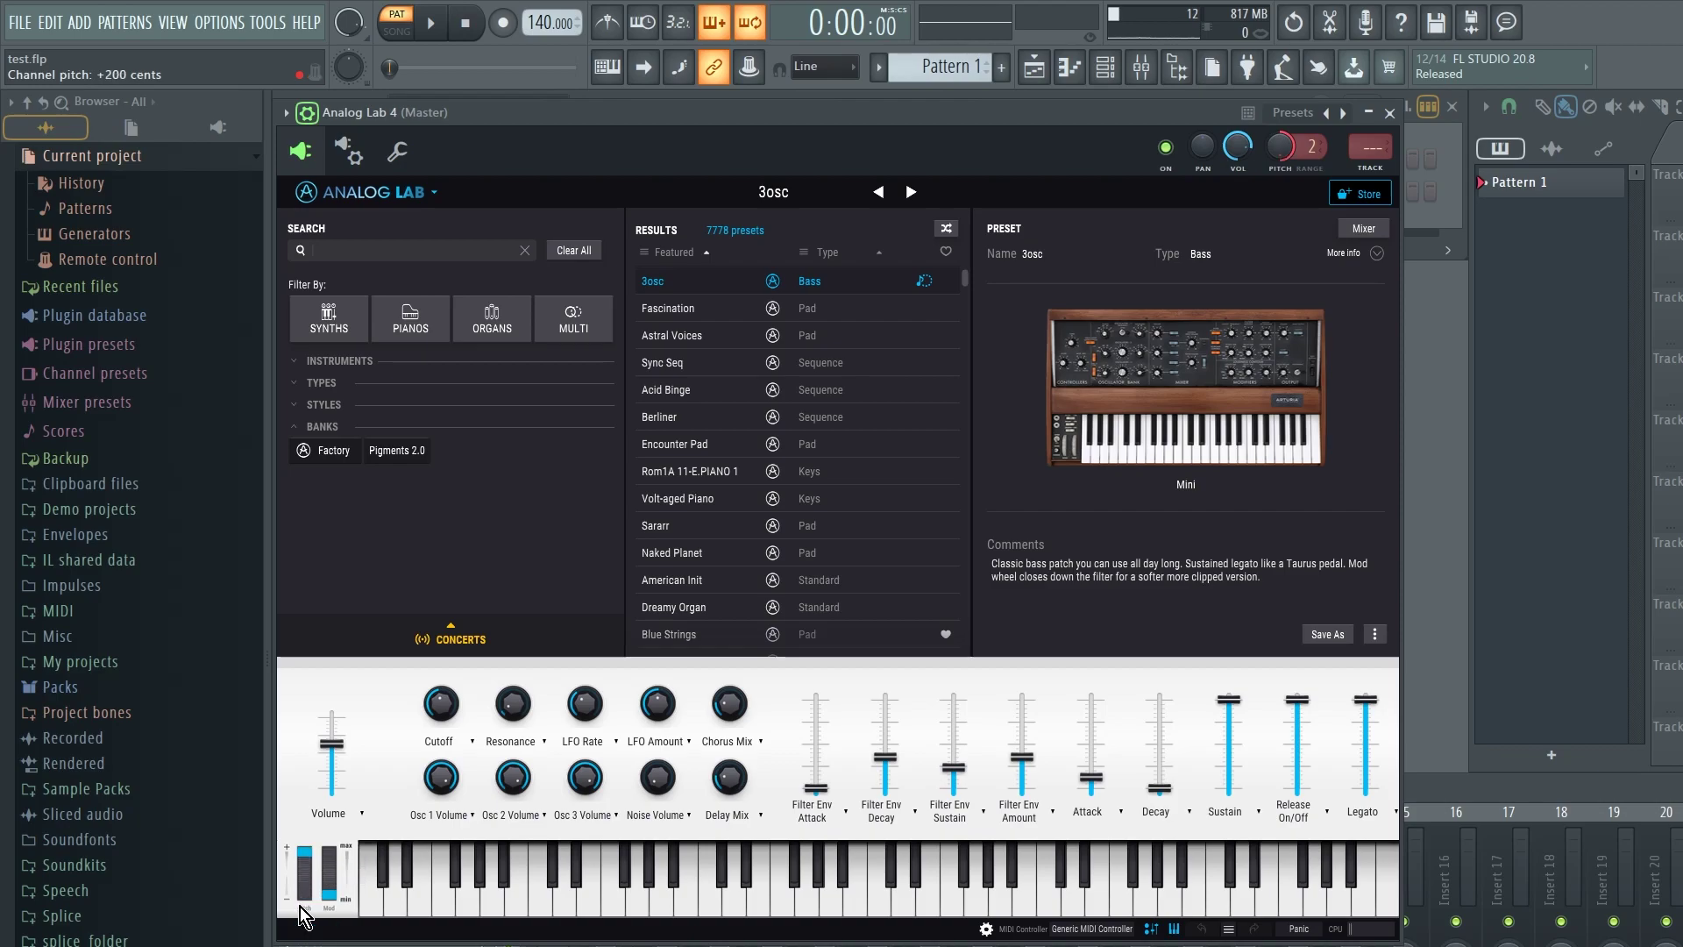
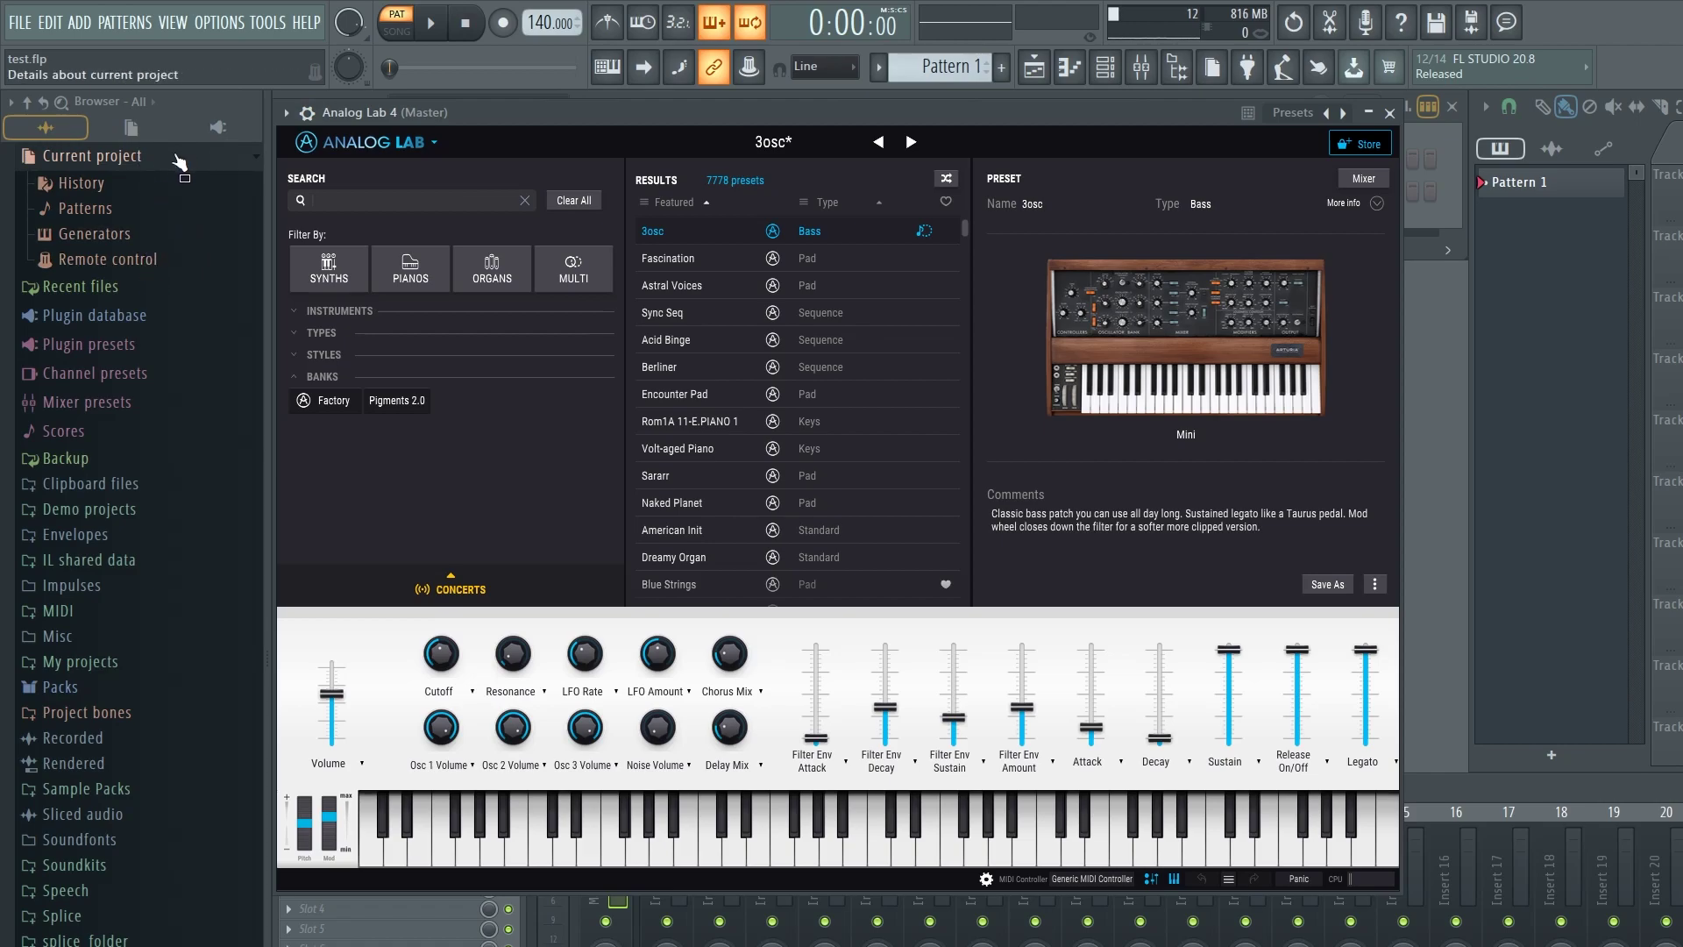
- Set up the global remote control link for Omni - Mod wheel (Wrapper) on controller 1, with Omni and Remove conflicts enabled
left_click(131, 268)
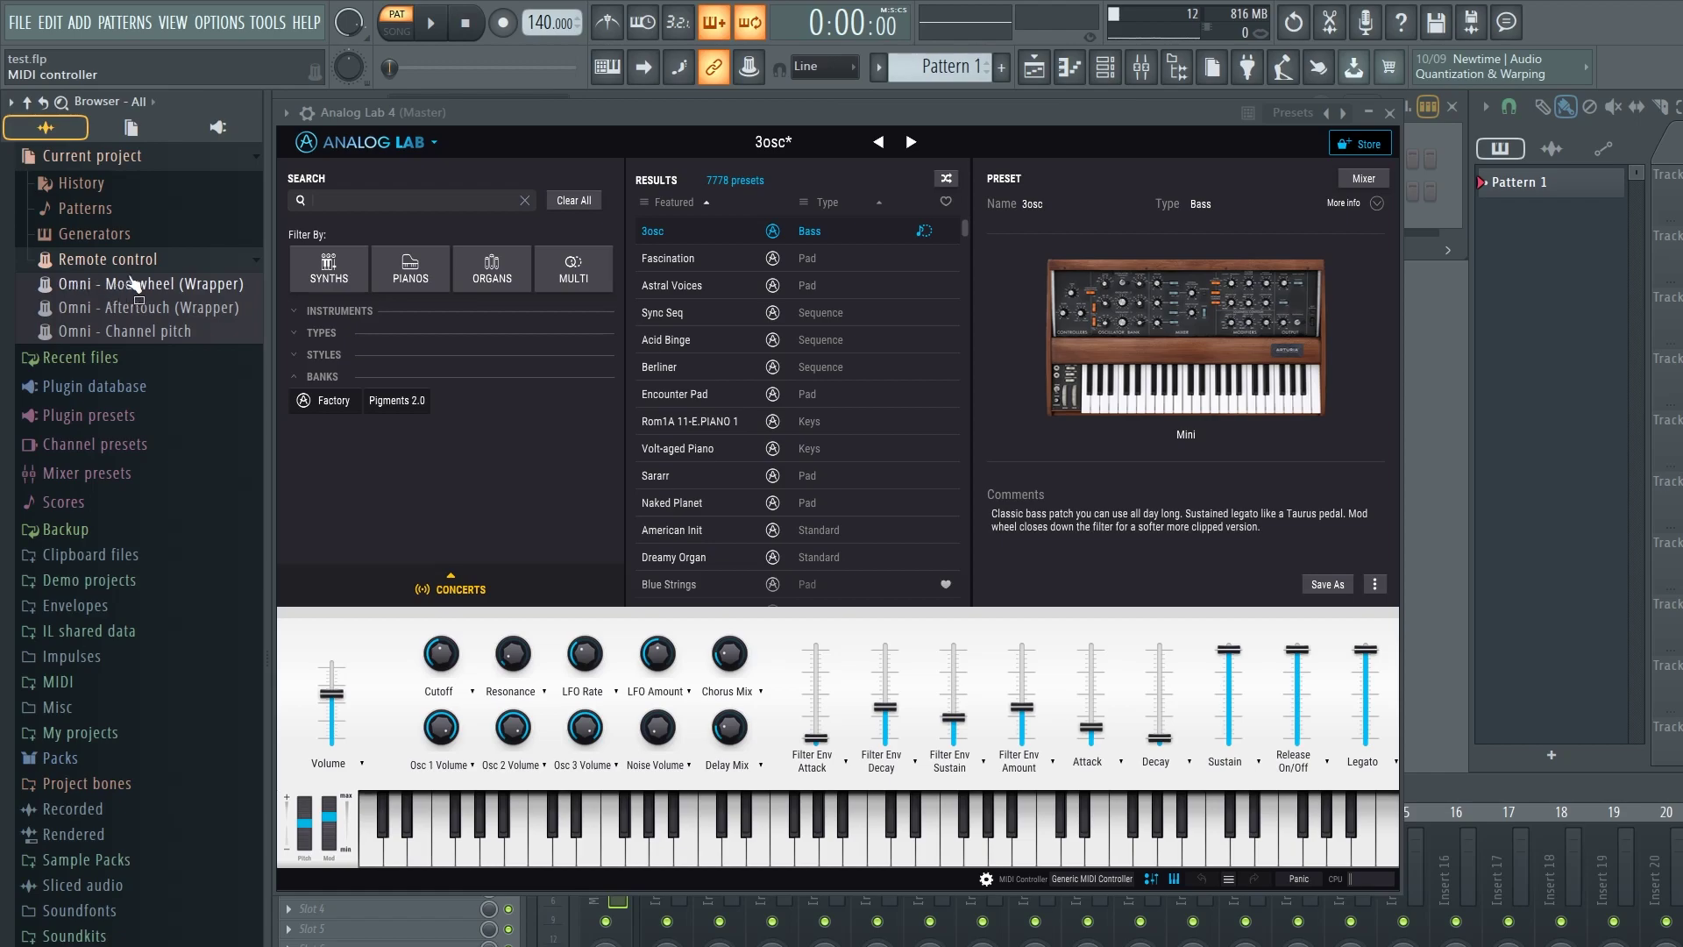
left_click(197, 286)
left_click_drag(1558, 427, 1240, 282)
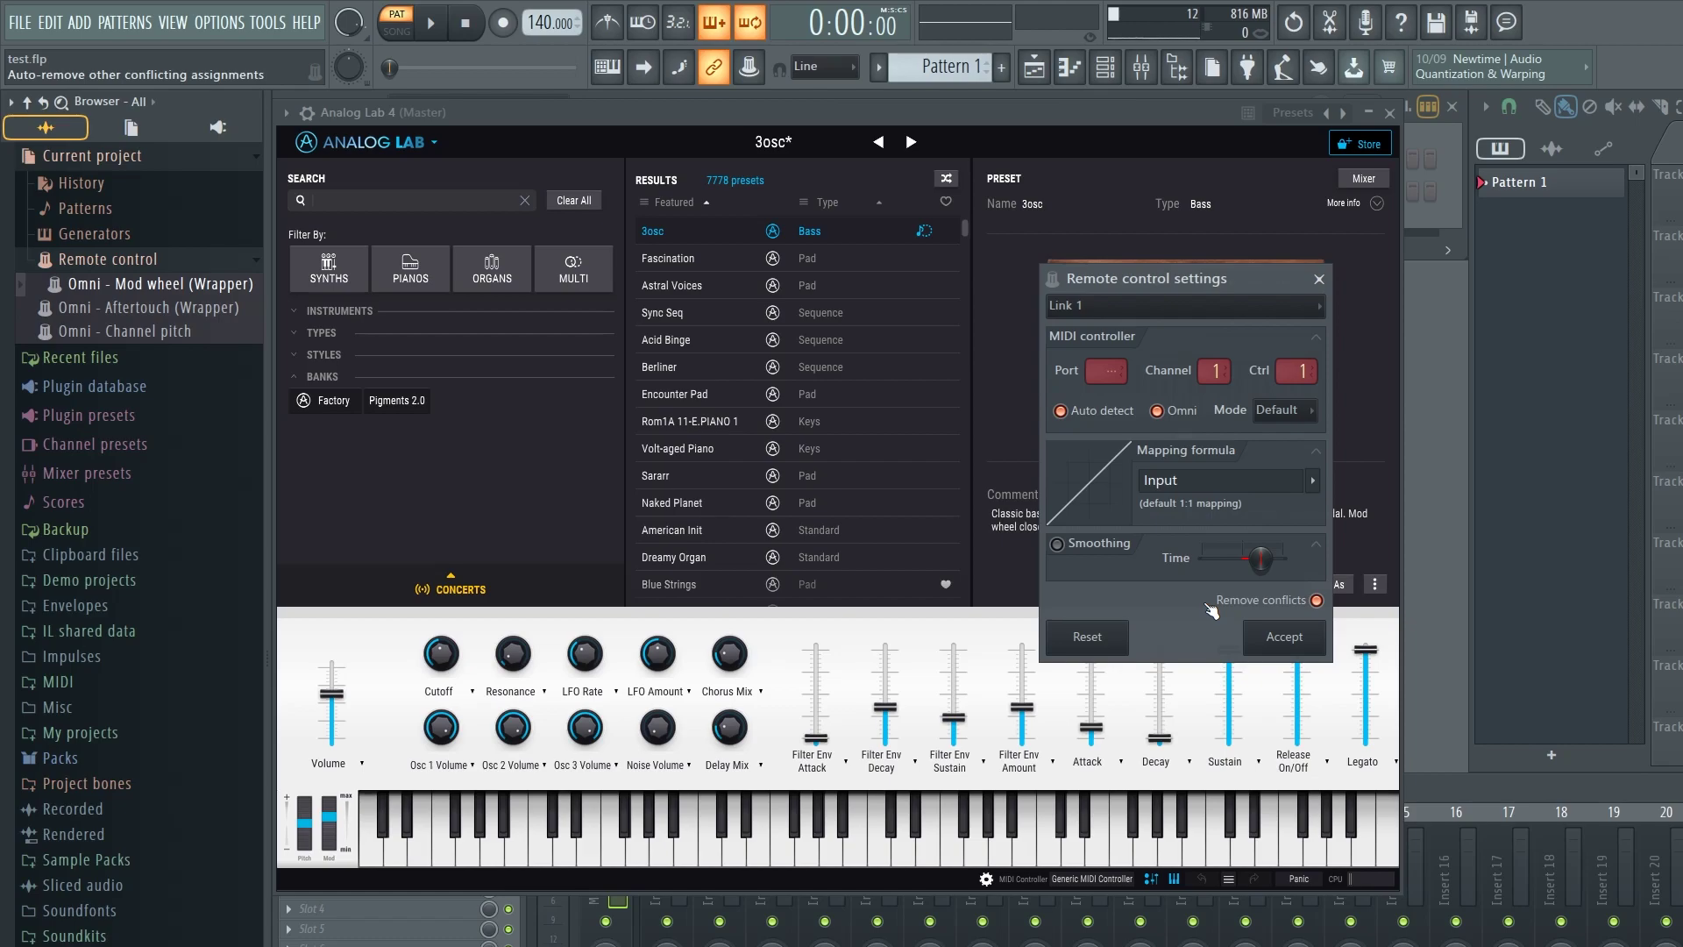
key("Escape")
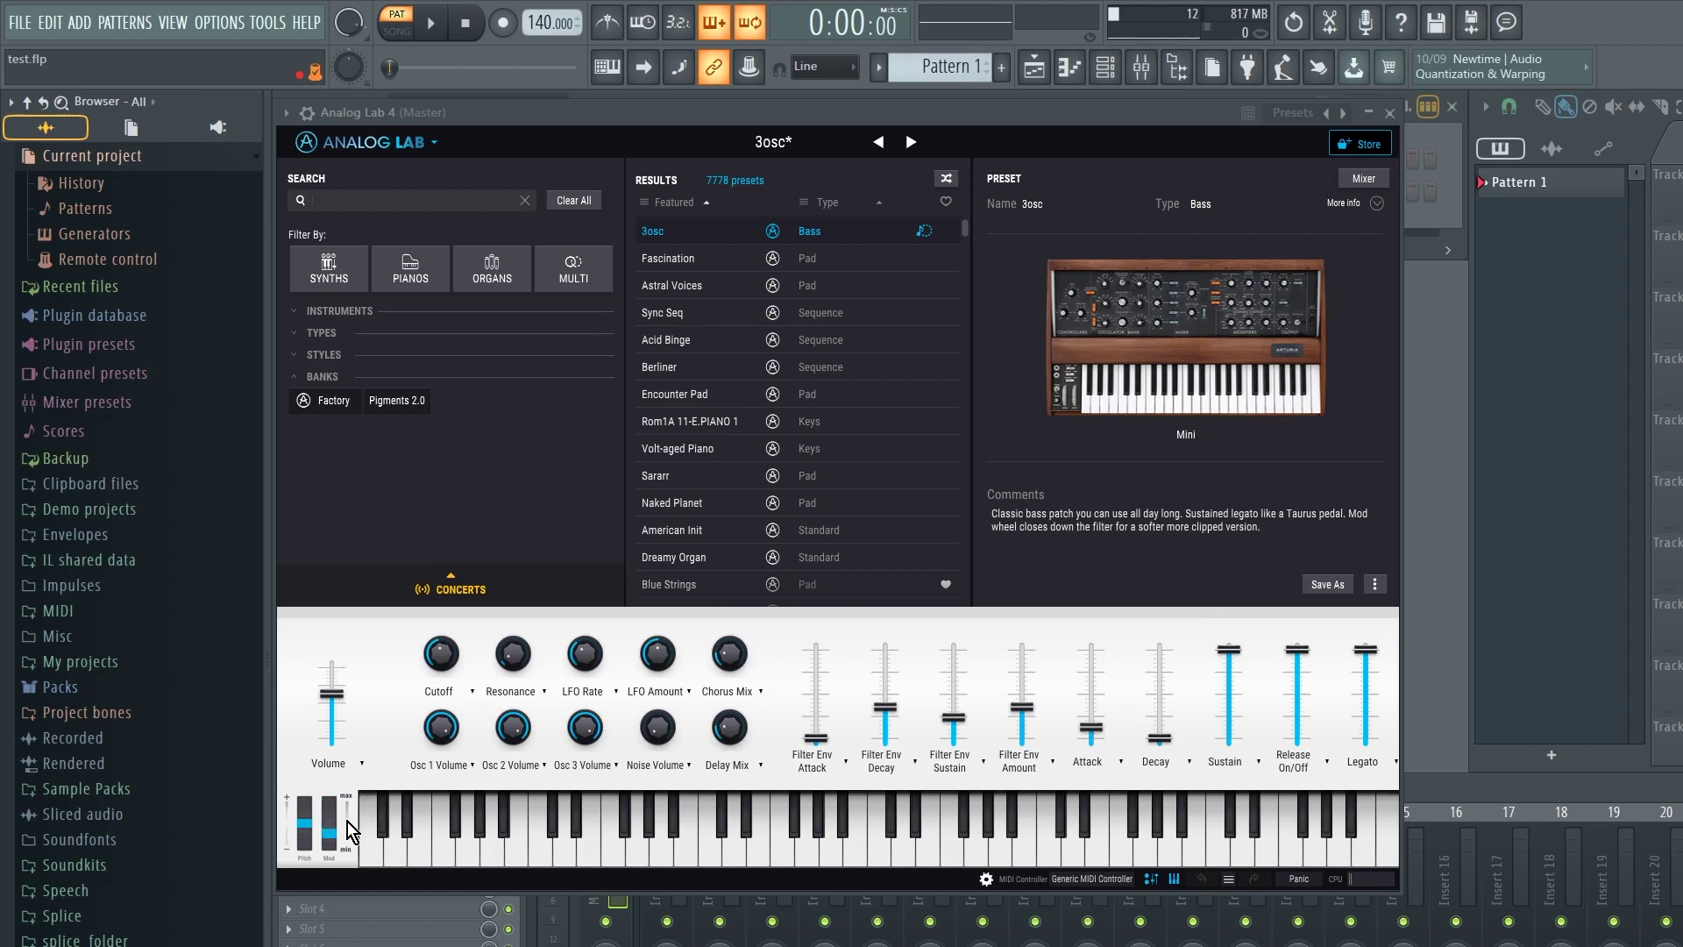
- Bring up Pigments from the channel rack to check its pitch and mod wheels, and close the plugin windows
left_click_drag(813, 108, 816, 168)
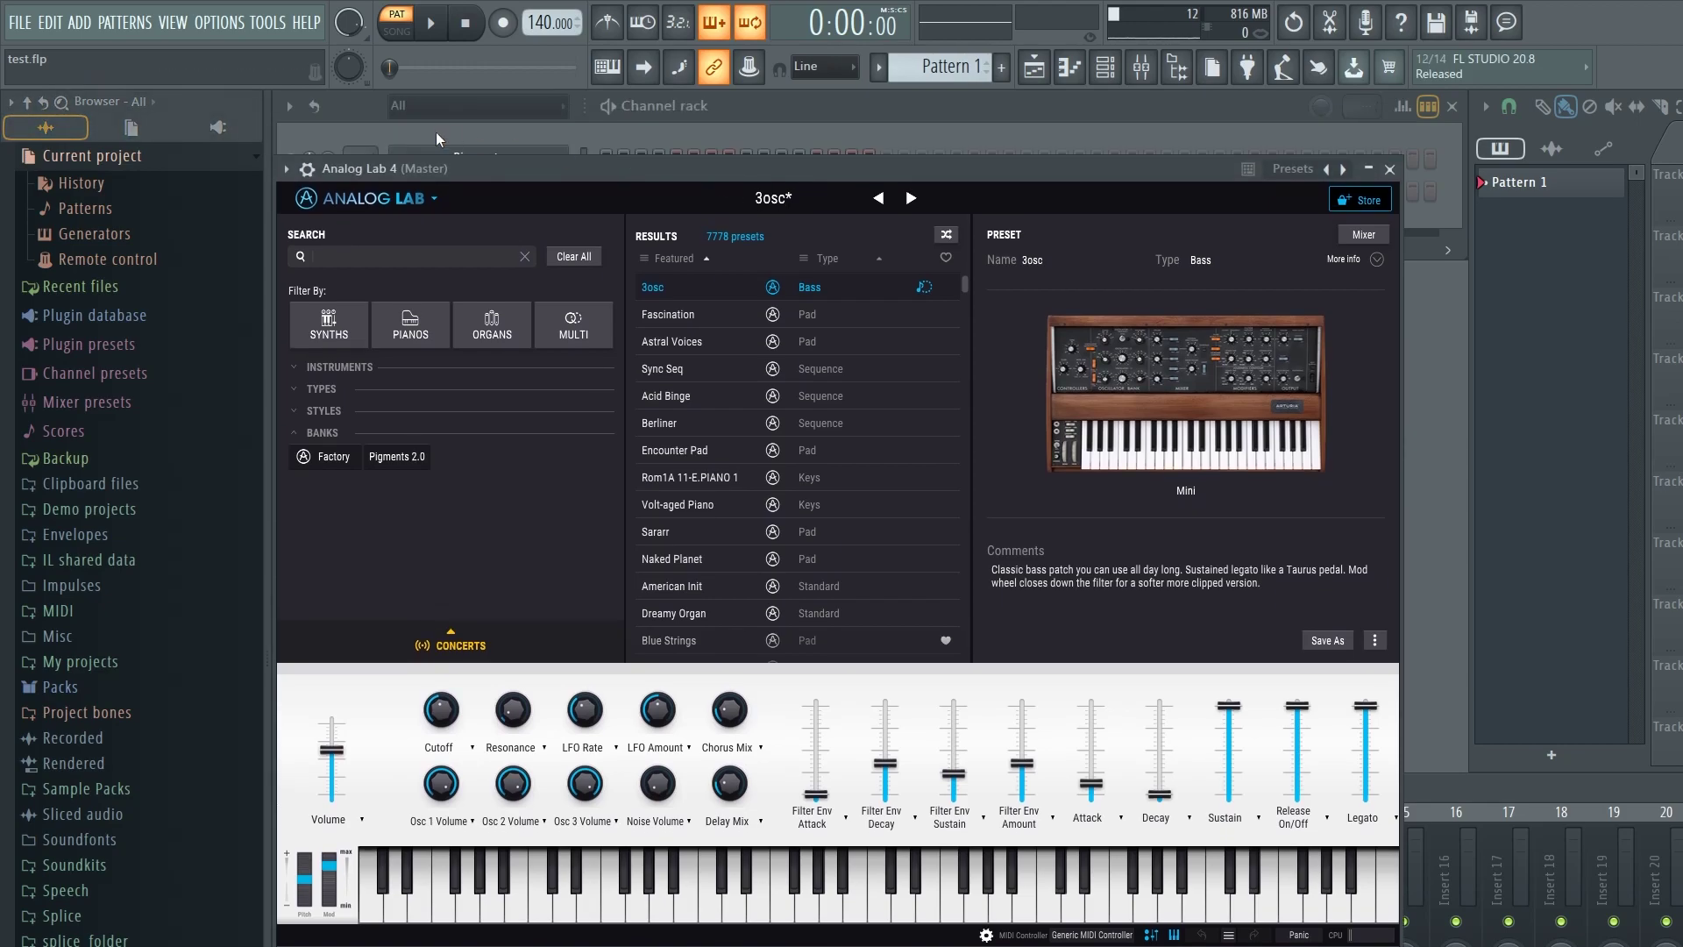
left_click(733, 113)
left_click(478, 159)
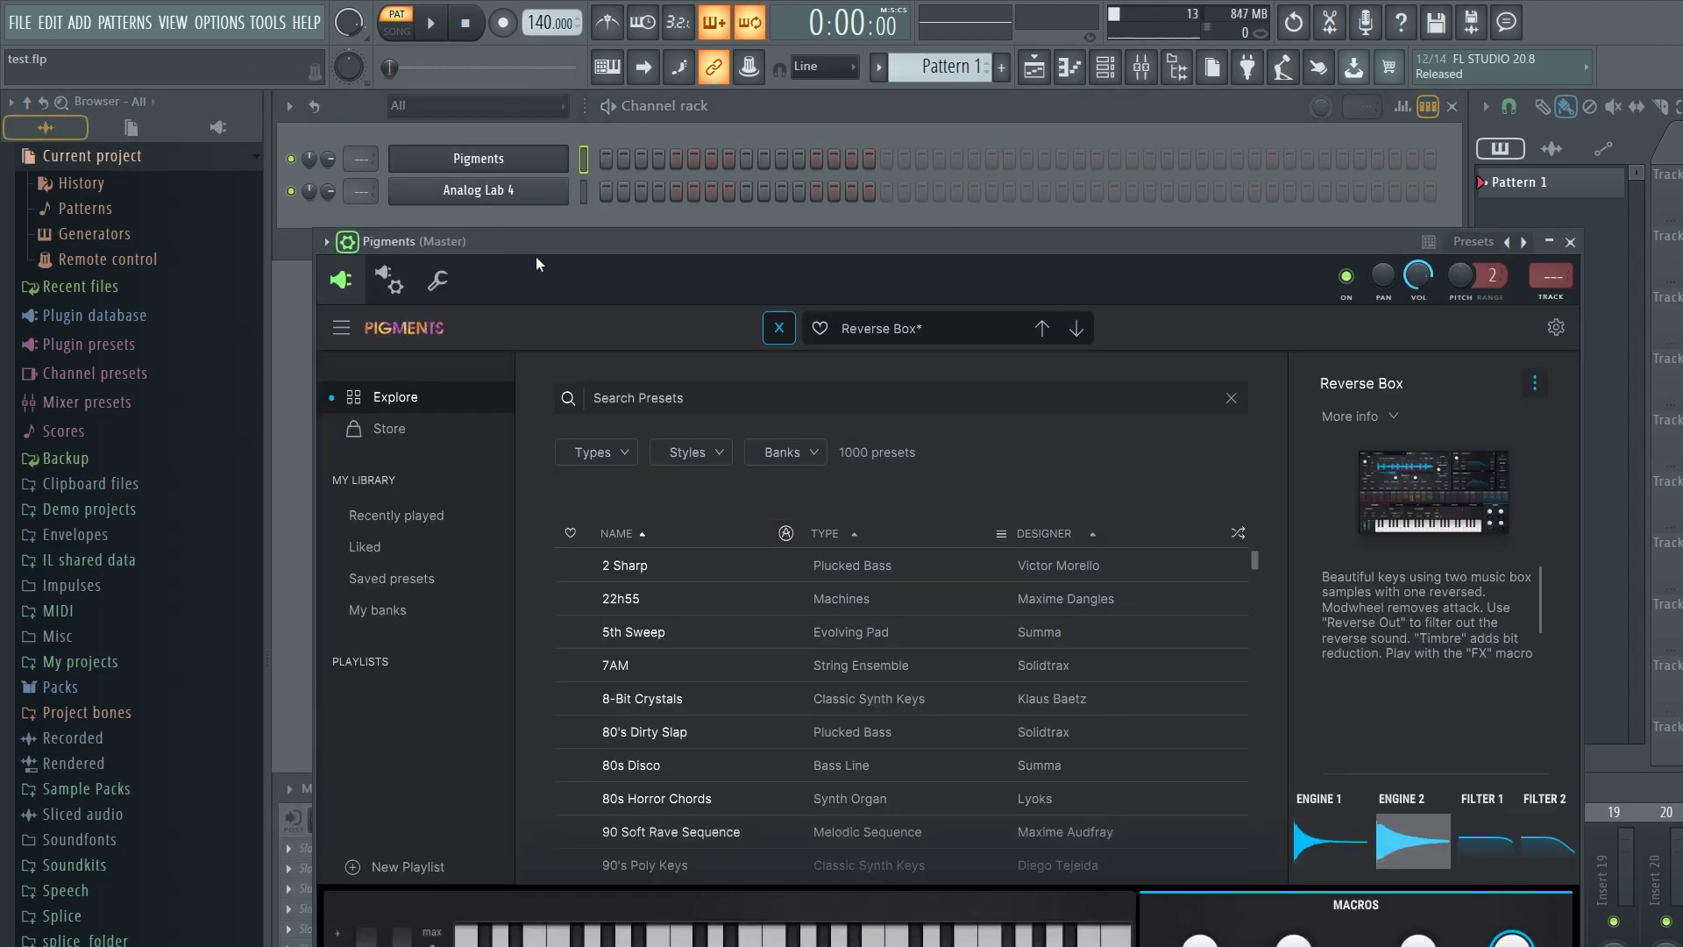
left_click_drag(543, 219, 533, 102)
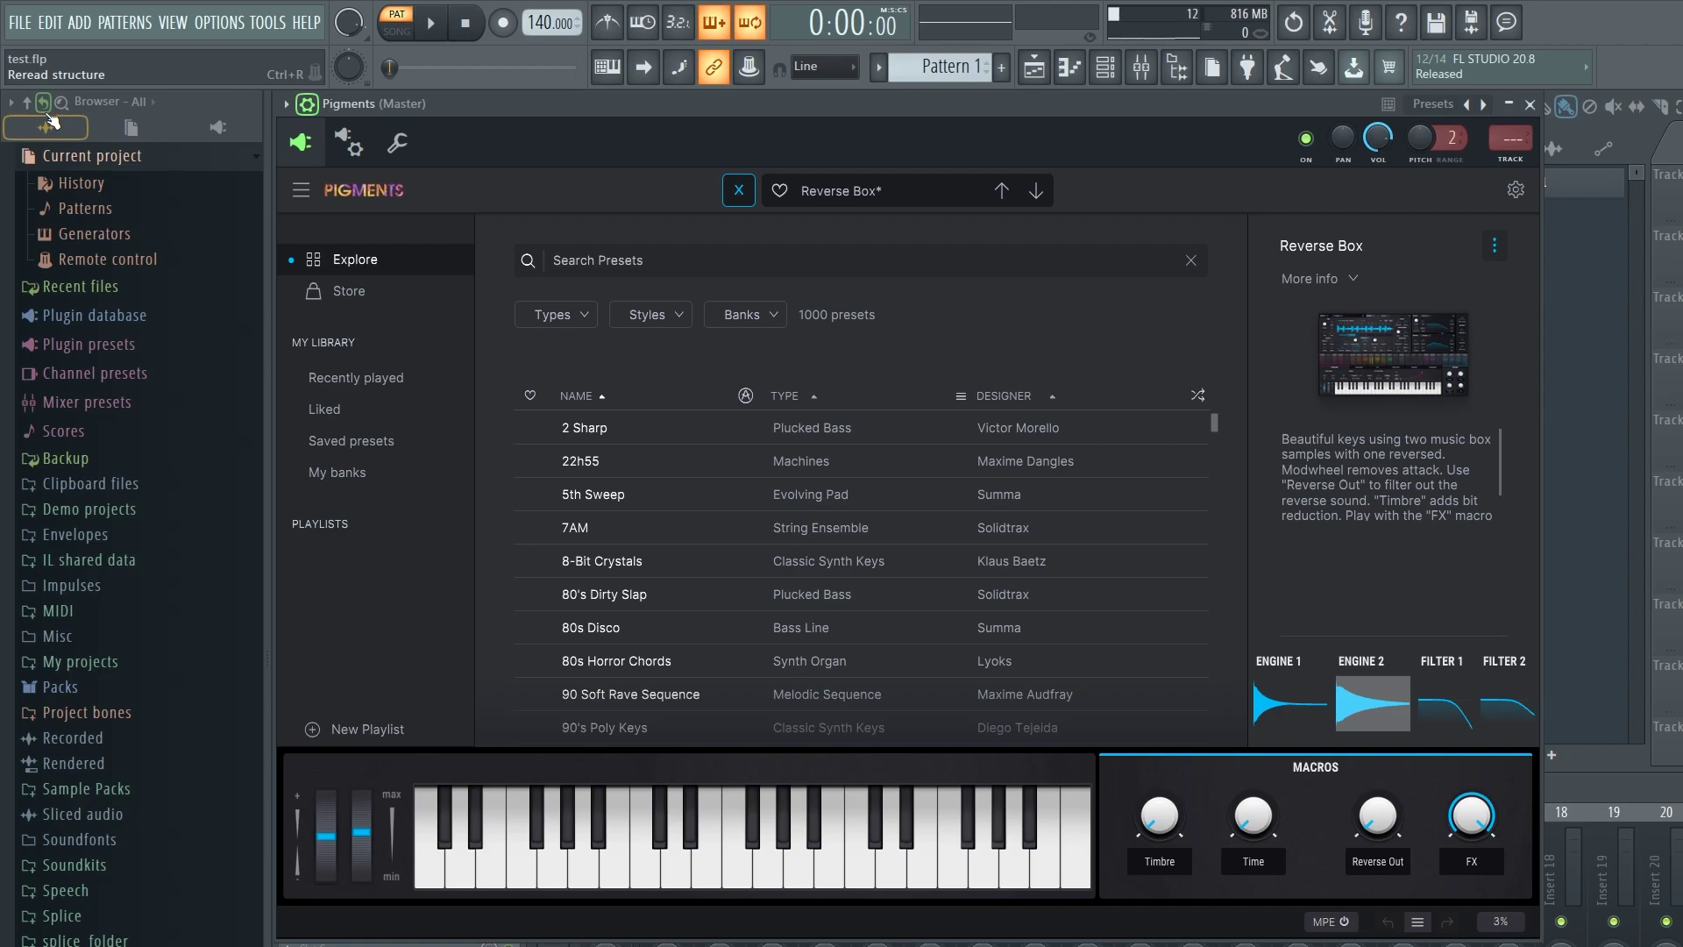
key("Escape")
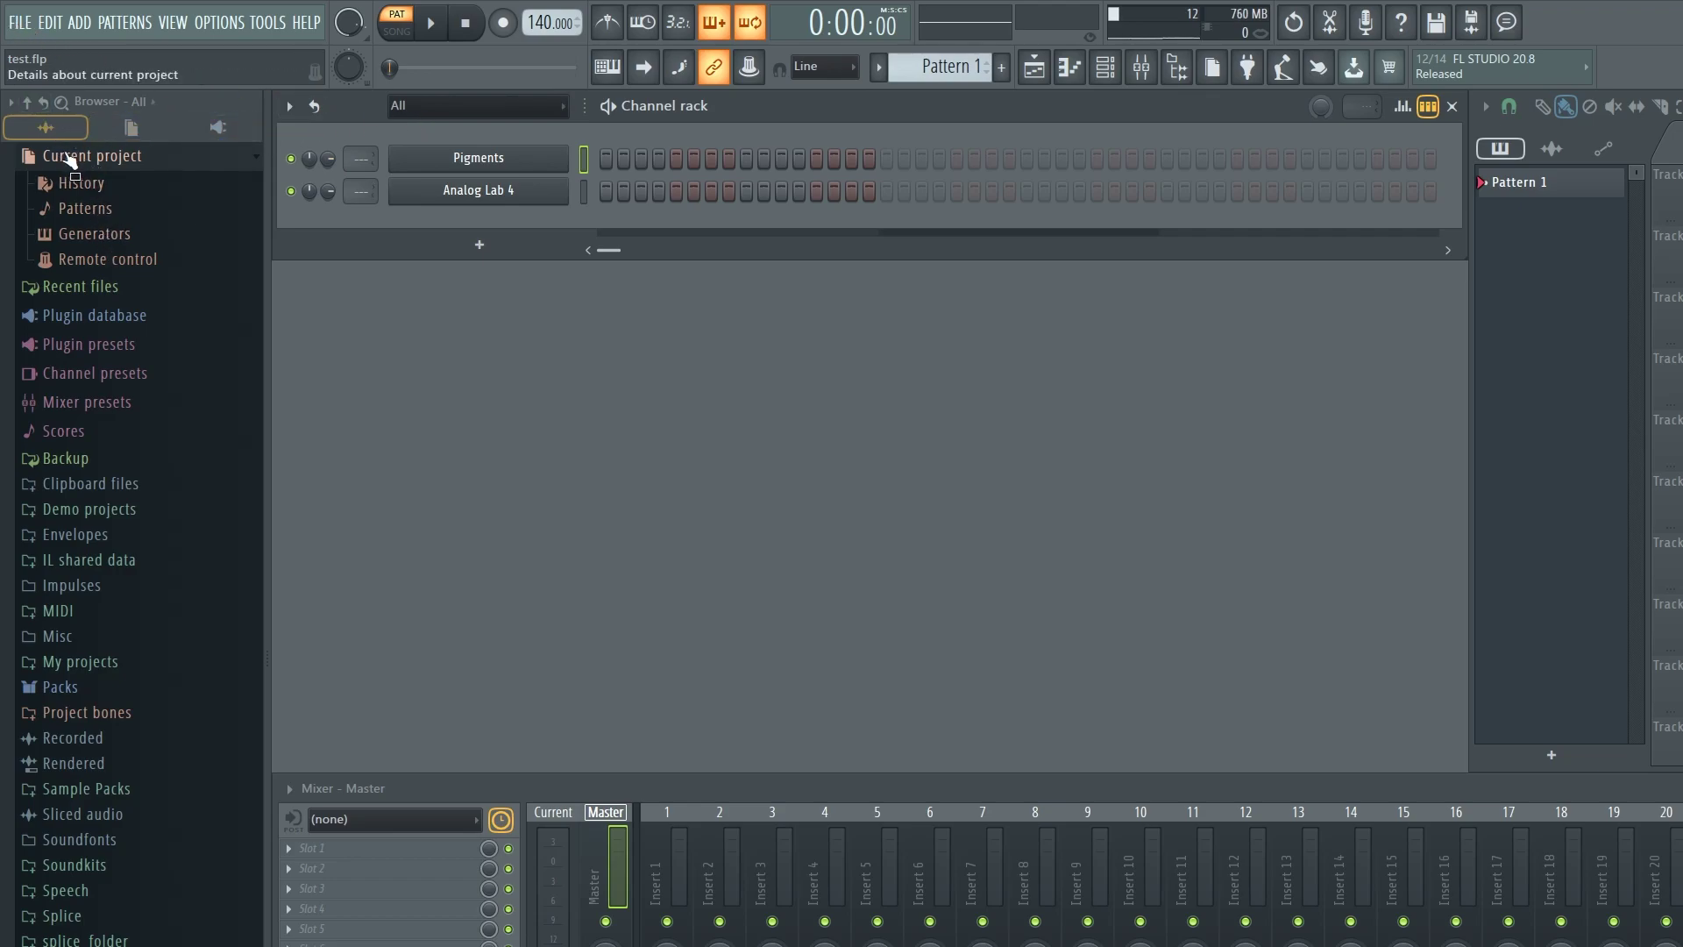
- Review the remote control settings for Omni - Channel pitch and Omni - Mod wheel (Wrapper), closing each without changes
left_click(117, 260)
left_click(149, 333)
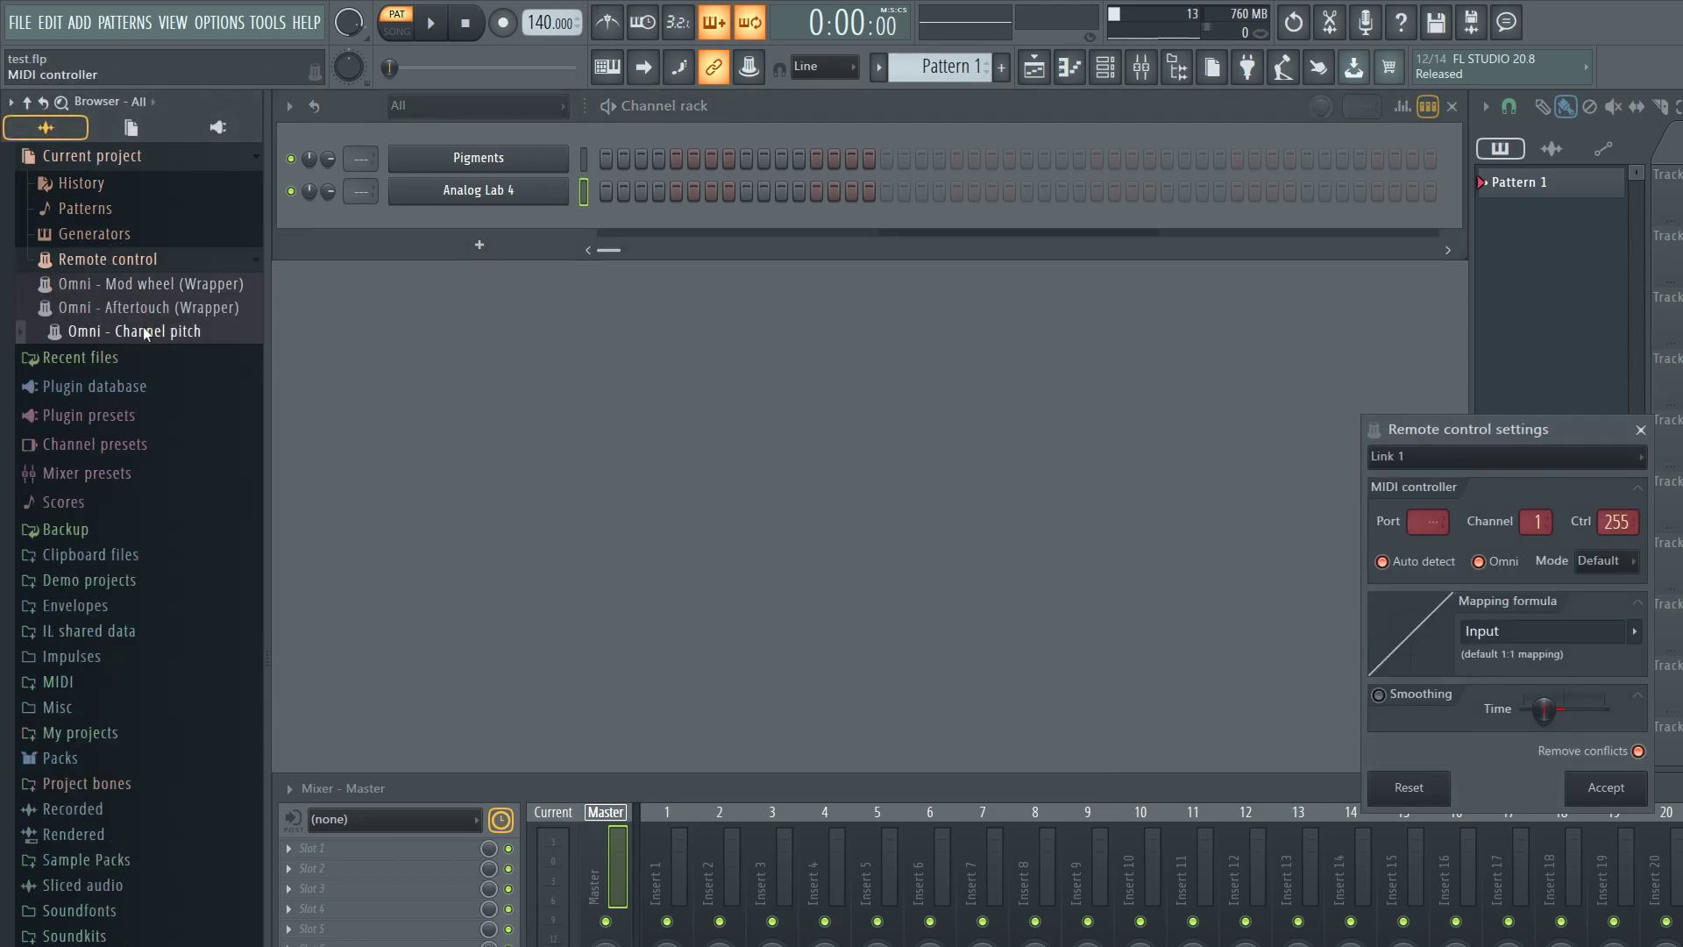
left_click(1641, 429)
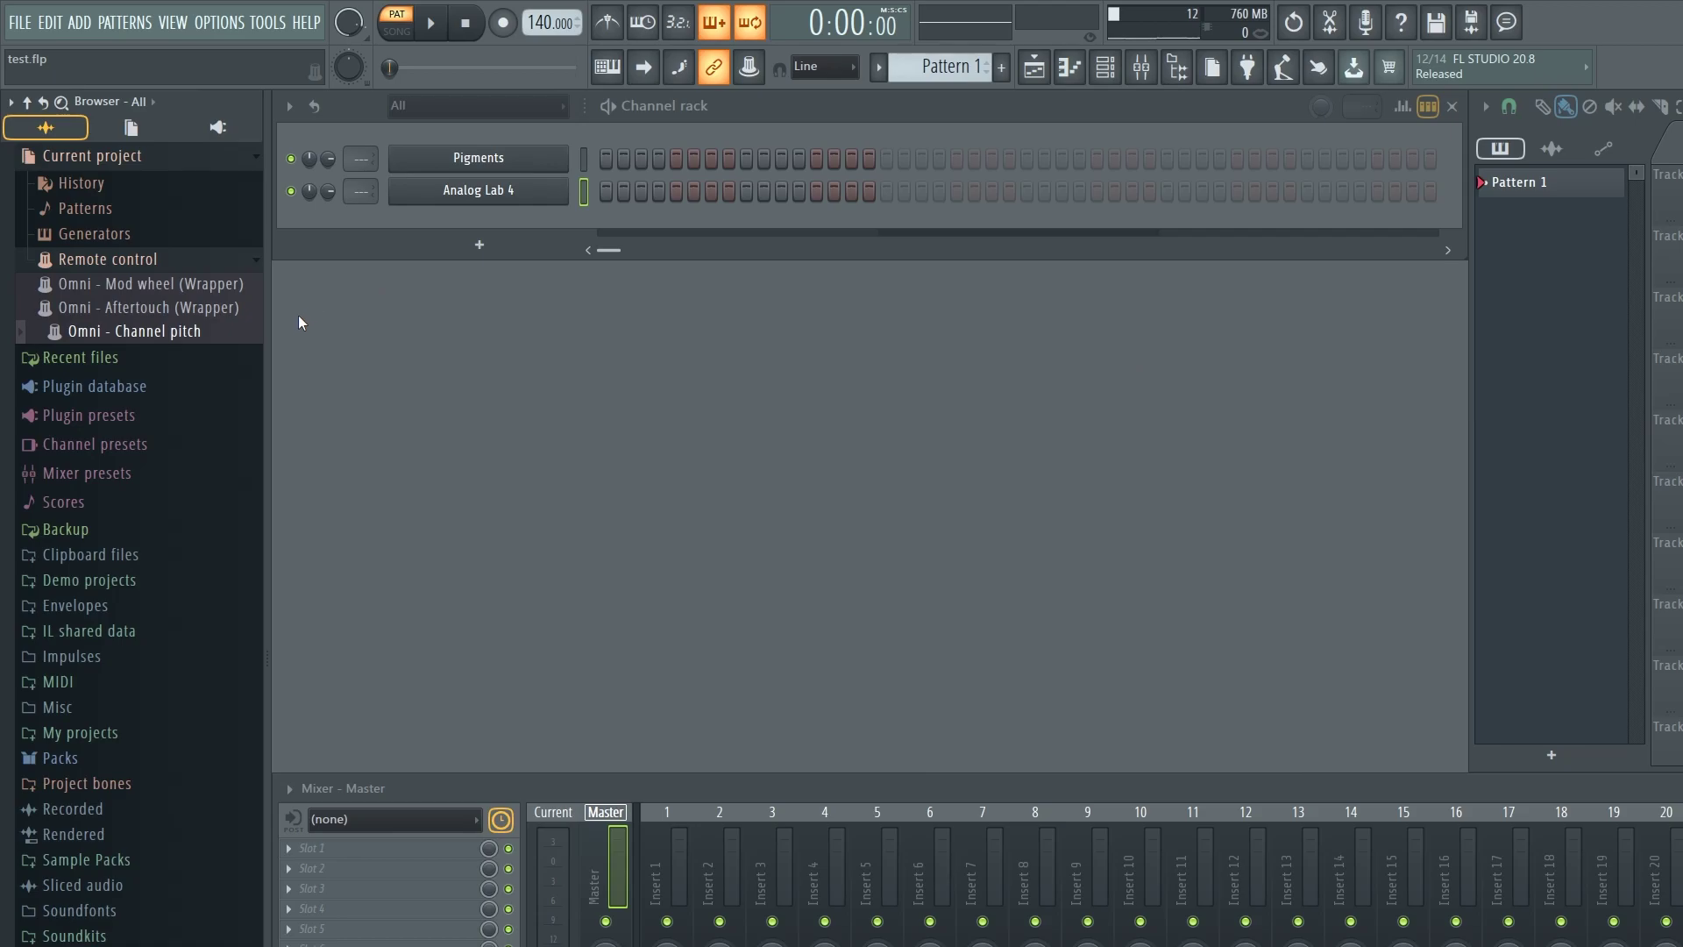
left_click_drag(216, 286, 491, 342)
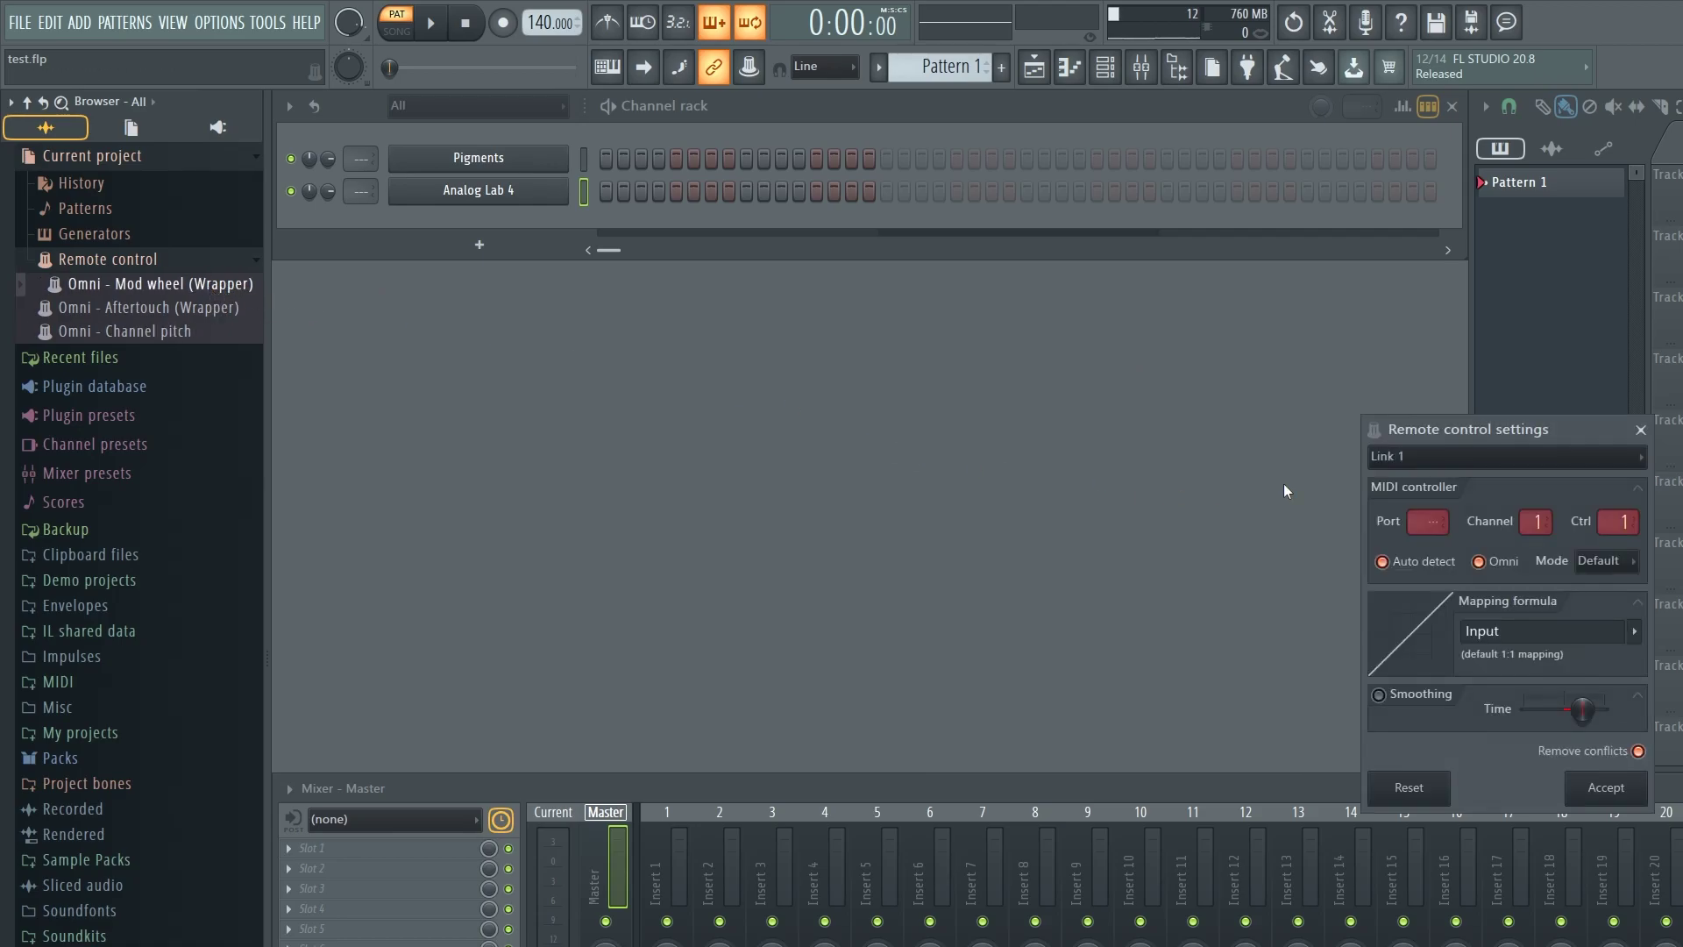
left_click(1640, 429)
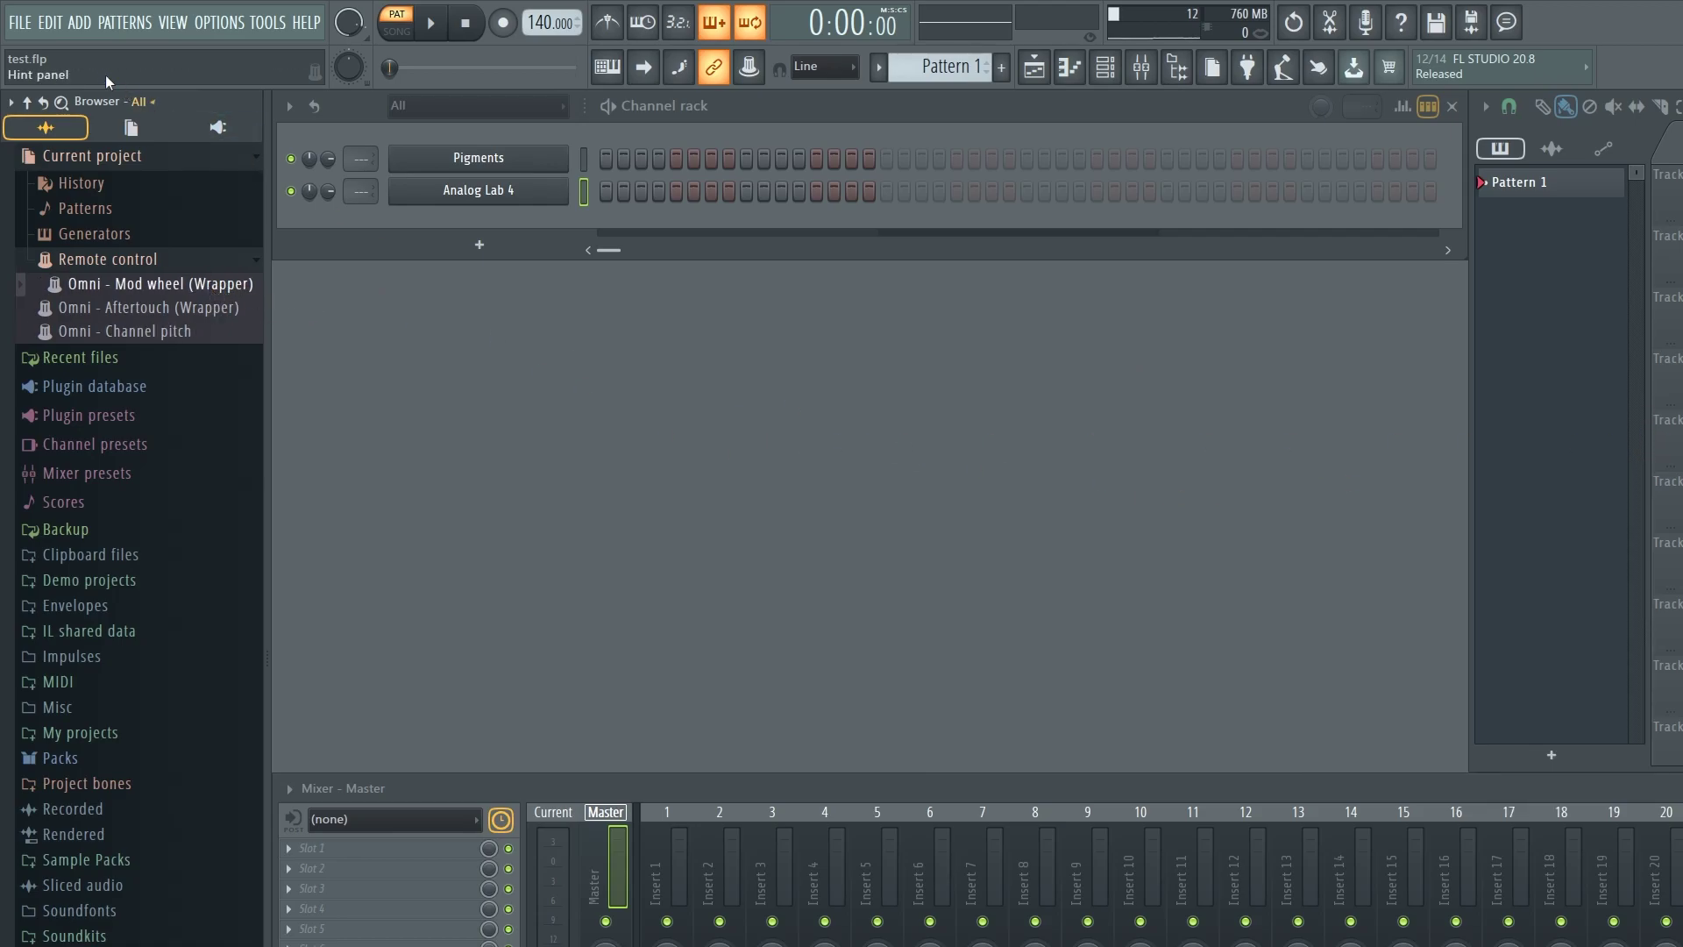
- Save the project as "My New Default Template" in the Templates folder inside Projects
left_click(20, 24)
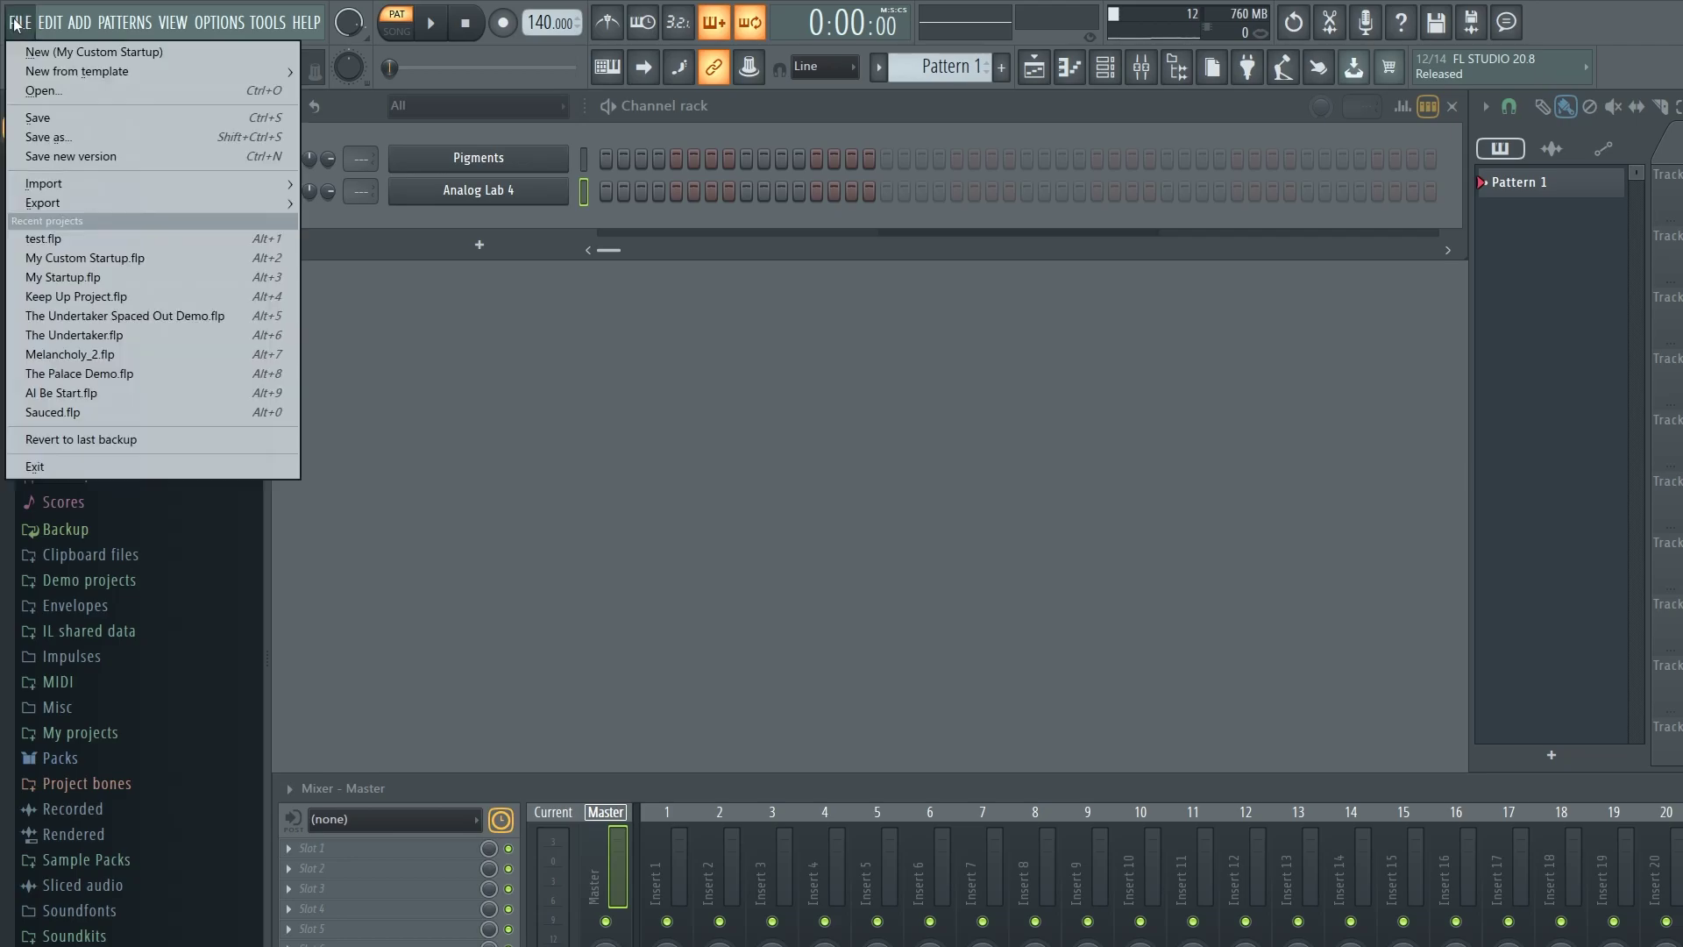
left_click(51, 138)
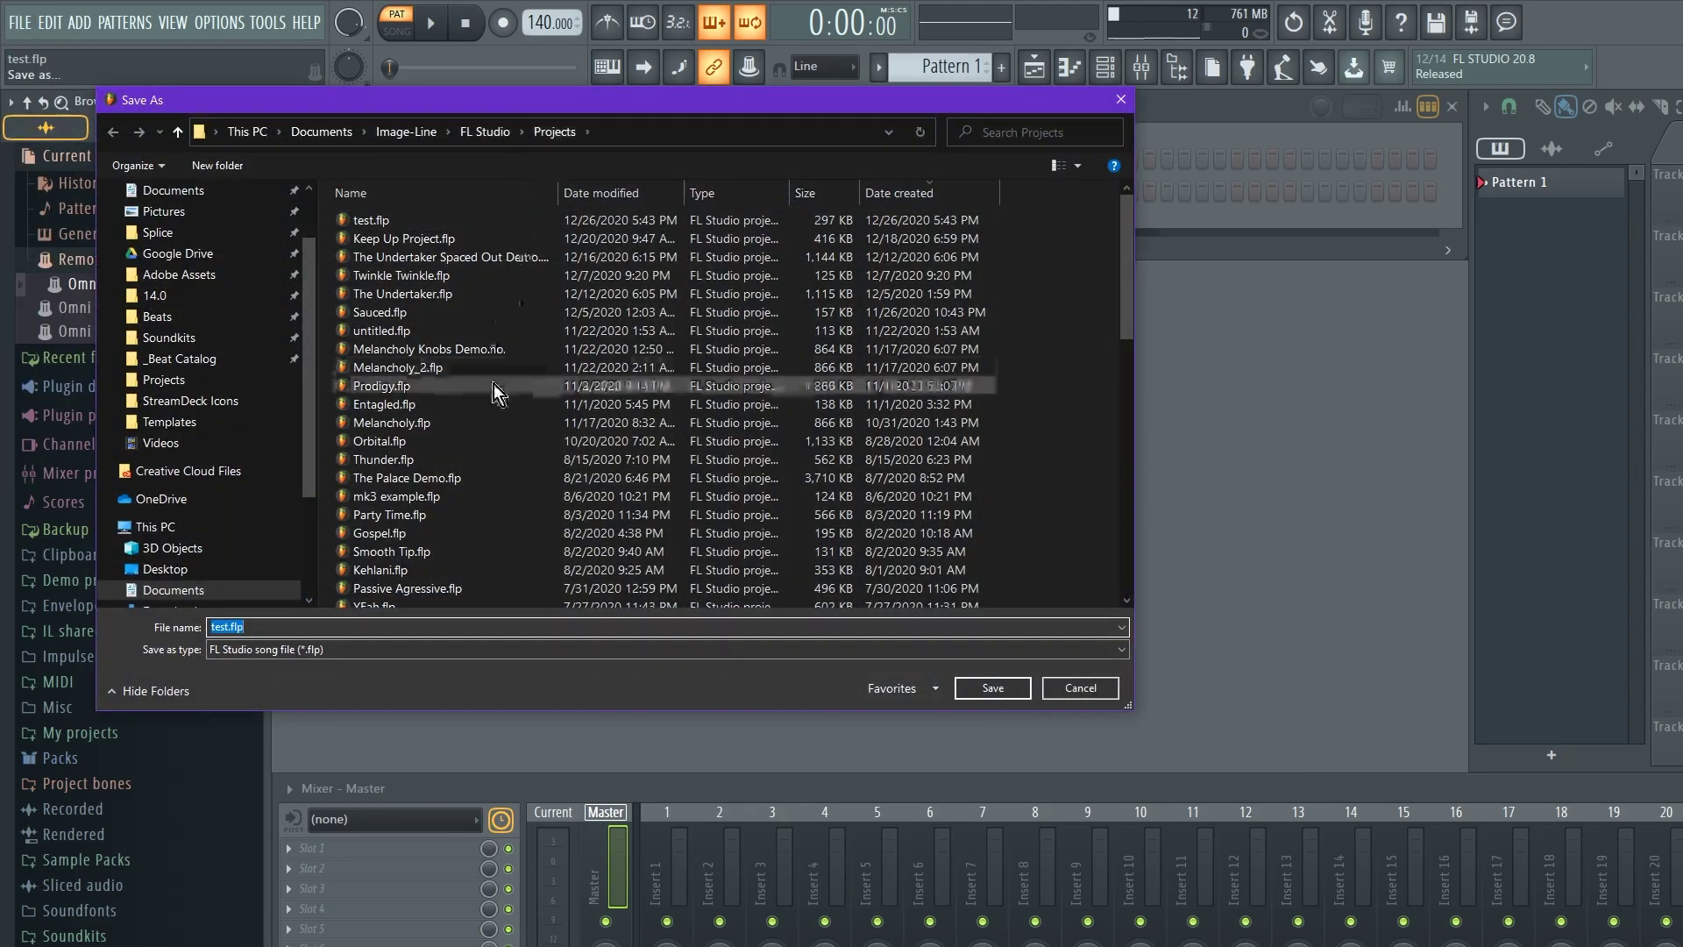
scroll(492, 390, "down", 15)
double_click(421, 600)
double_click(312, 627)
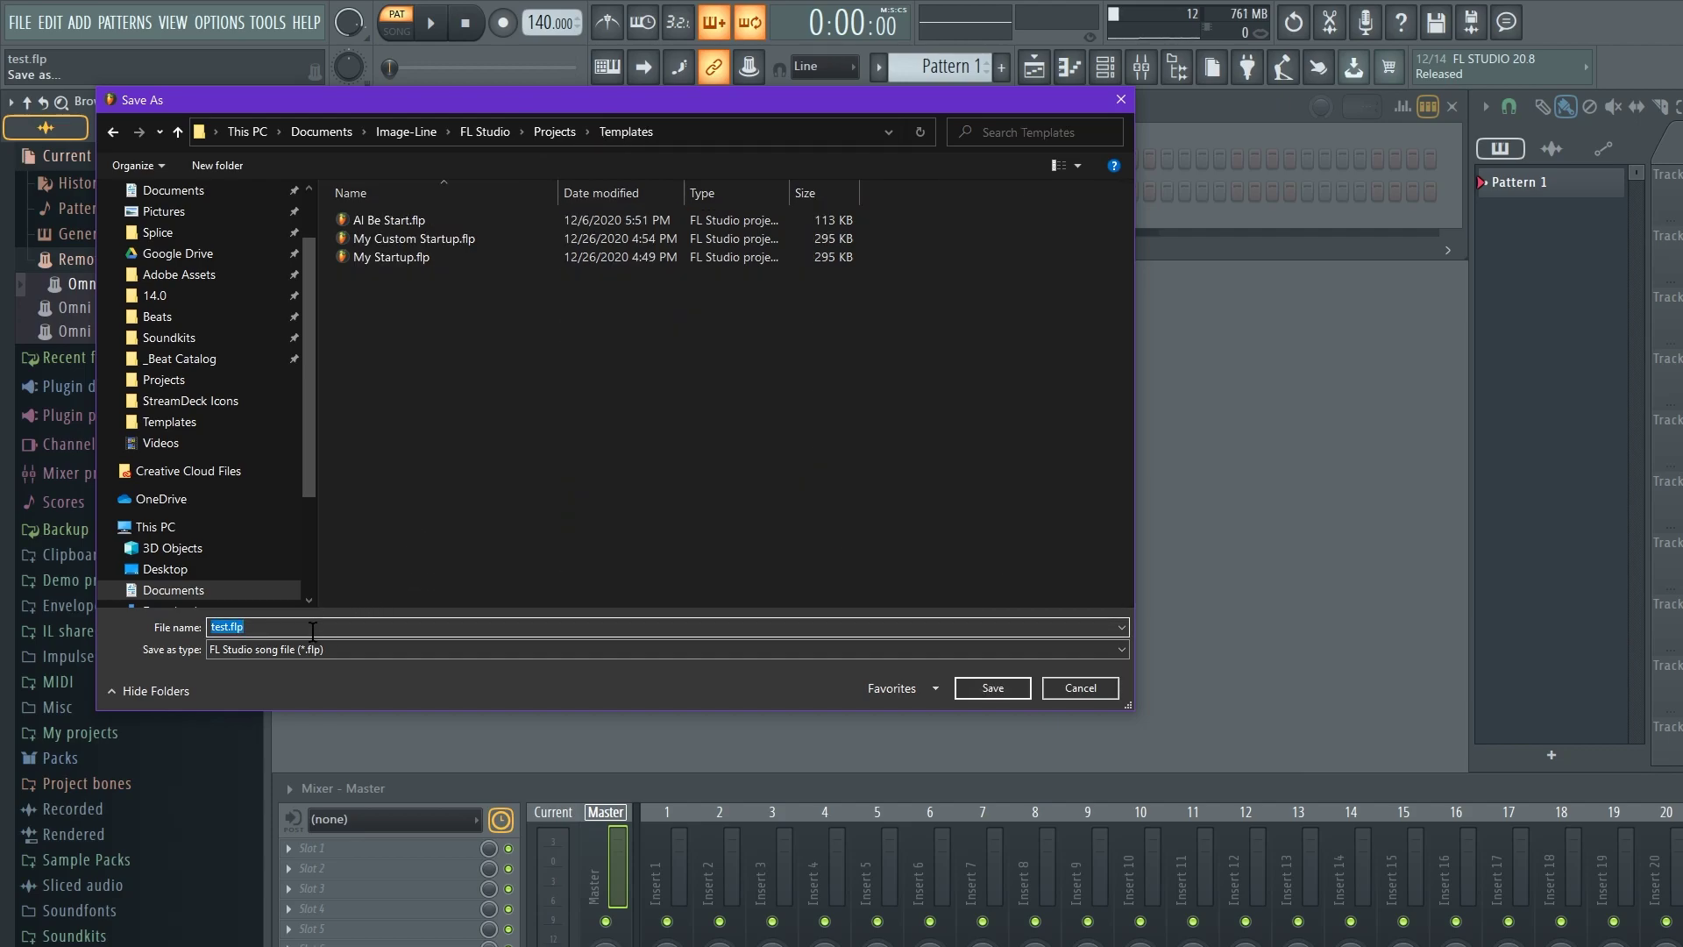
type("My New Default Template")
key("Return")
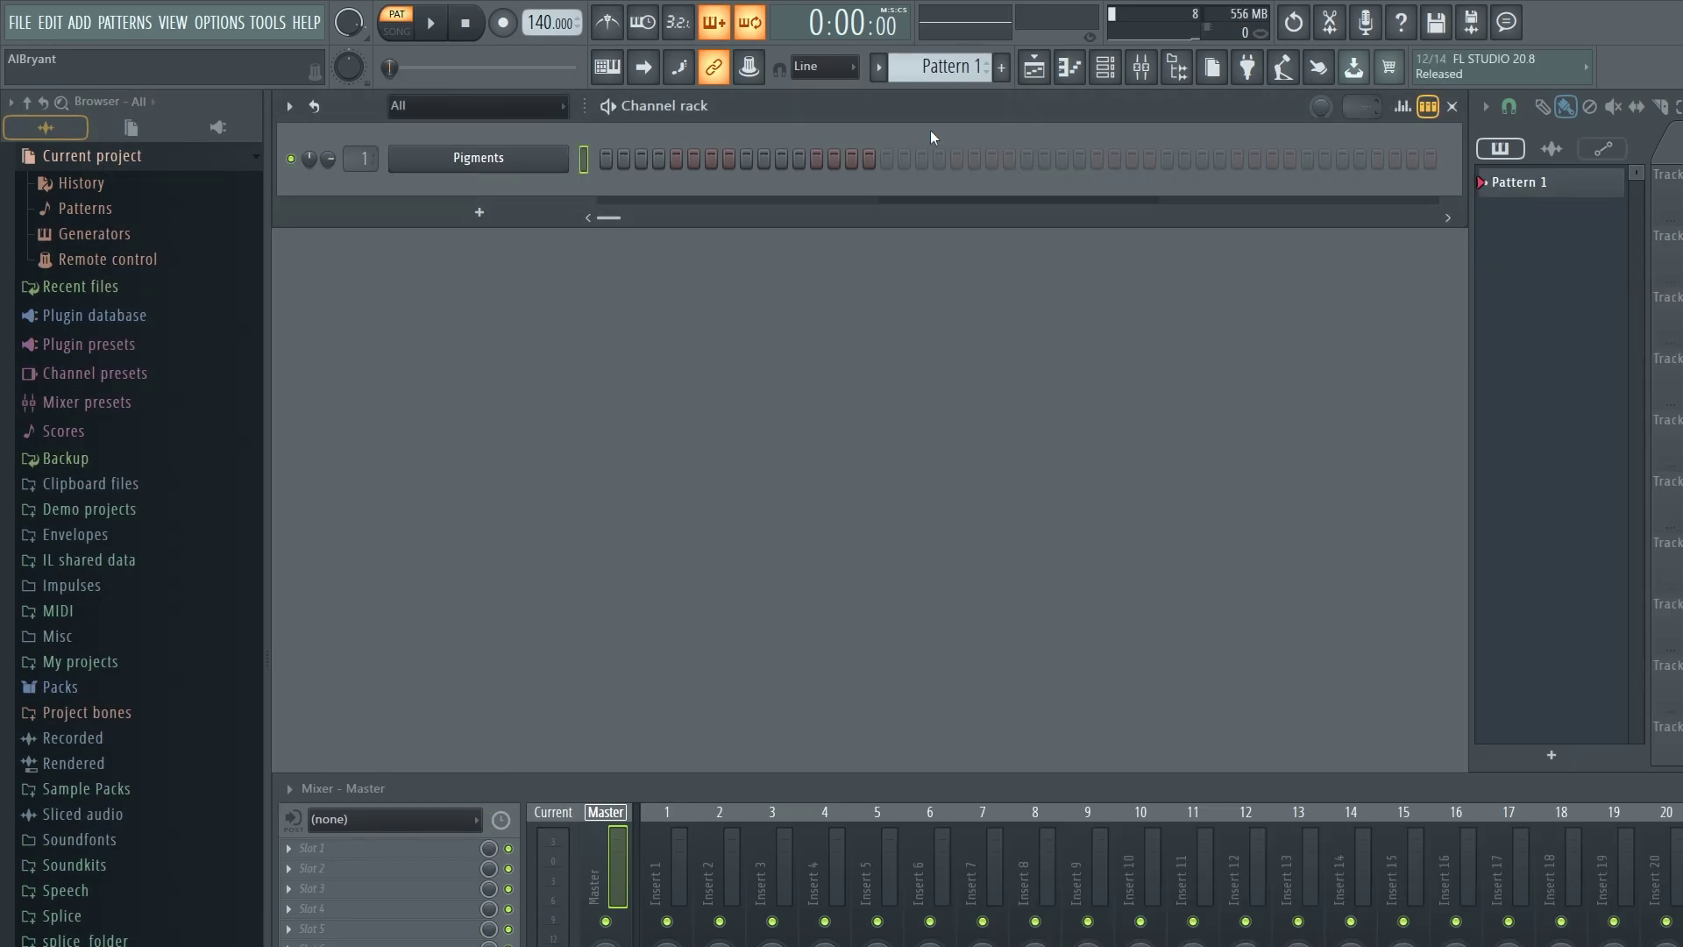
- Set the default template in the general settings to My New Default Template
left_click(226, 24)
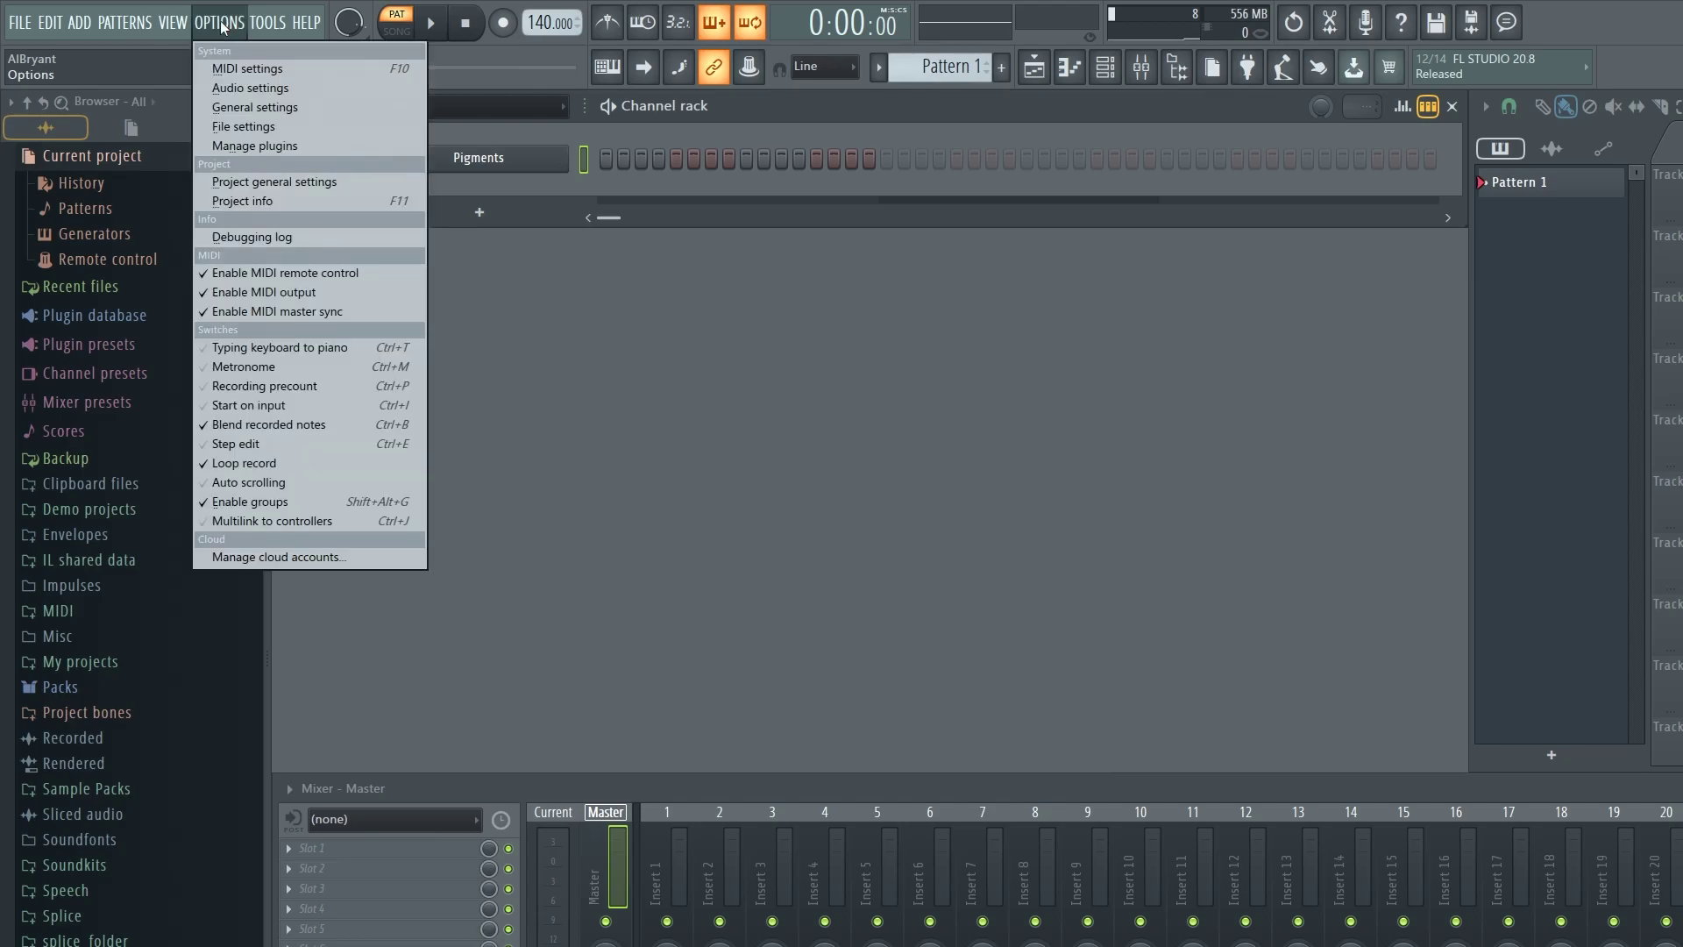
left_click(233, 107)
left_click_drag(1481, 183, 692, 124)
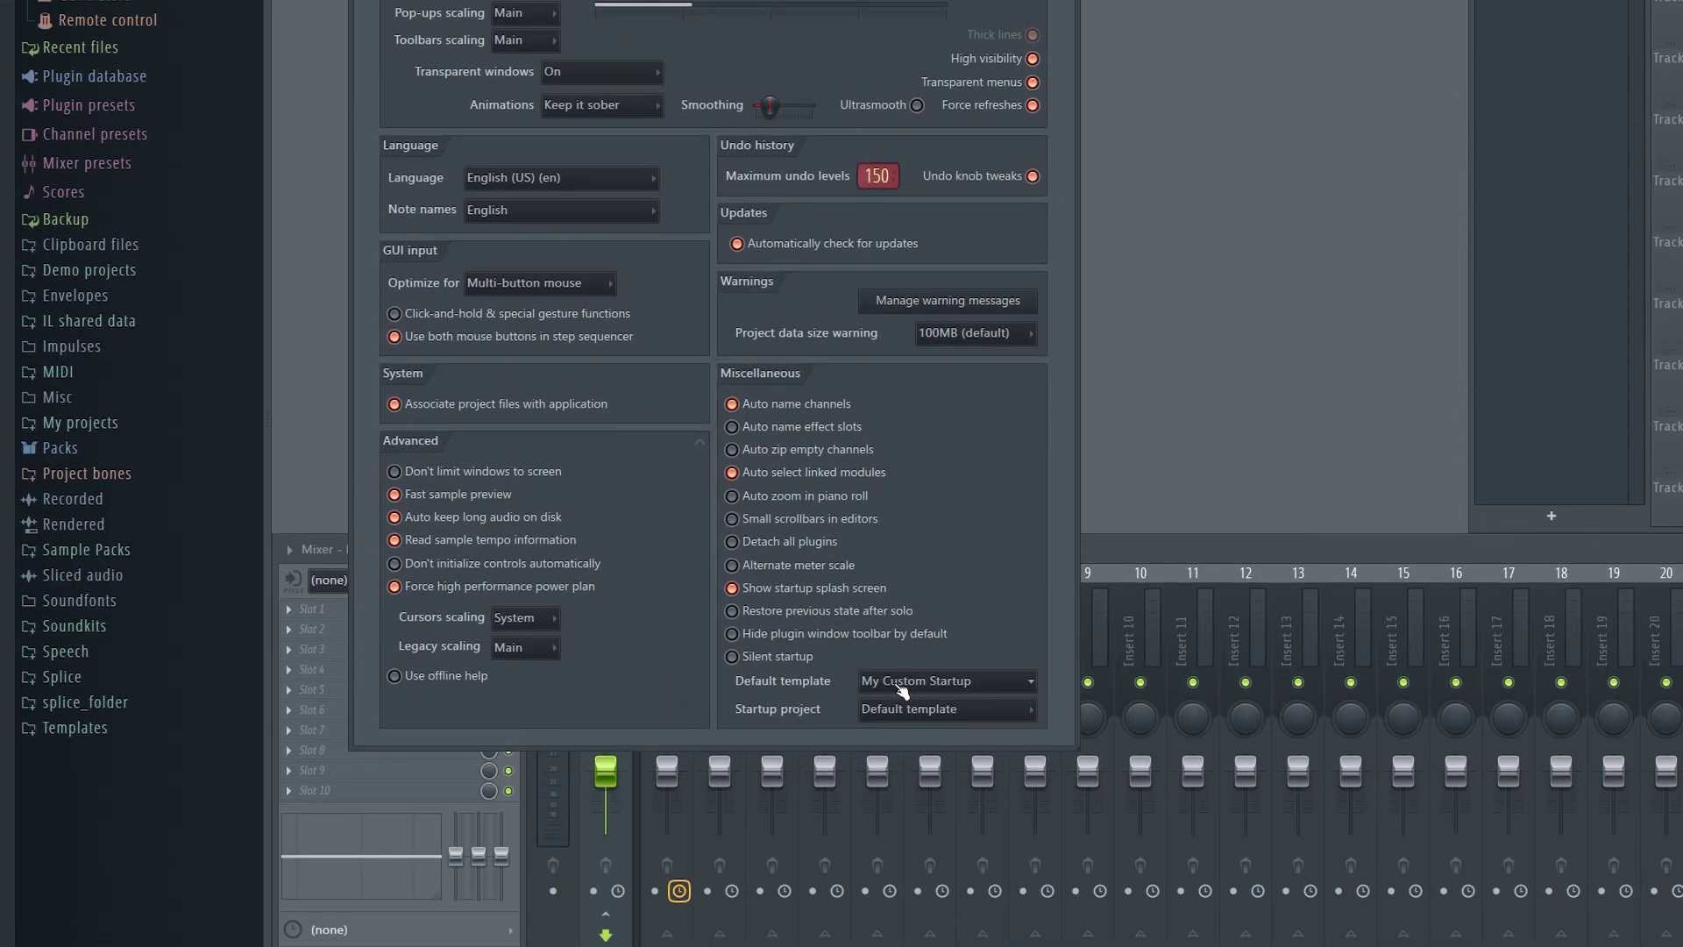
left_click(899, 646)
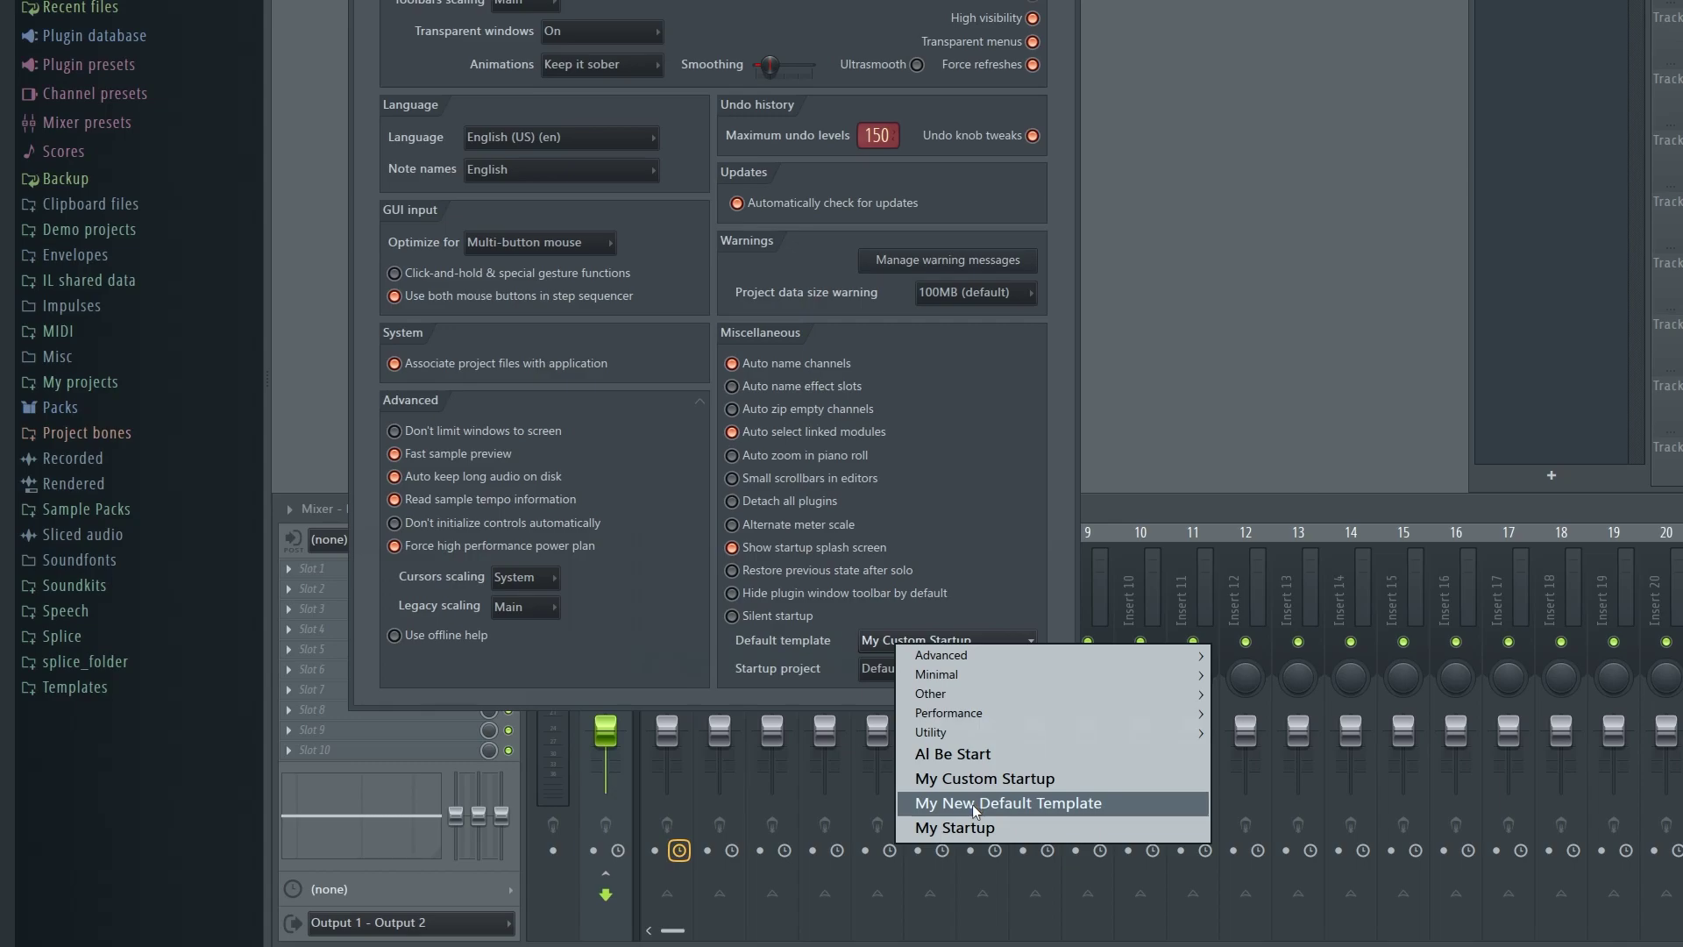
left_click(1106, 802)
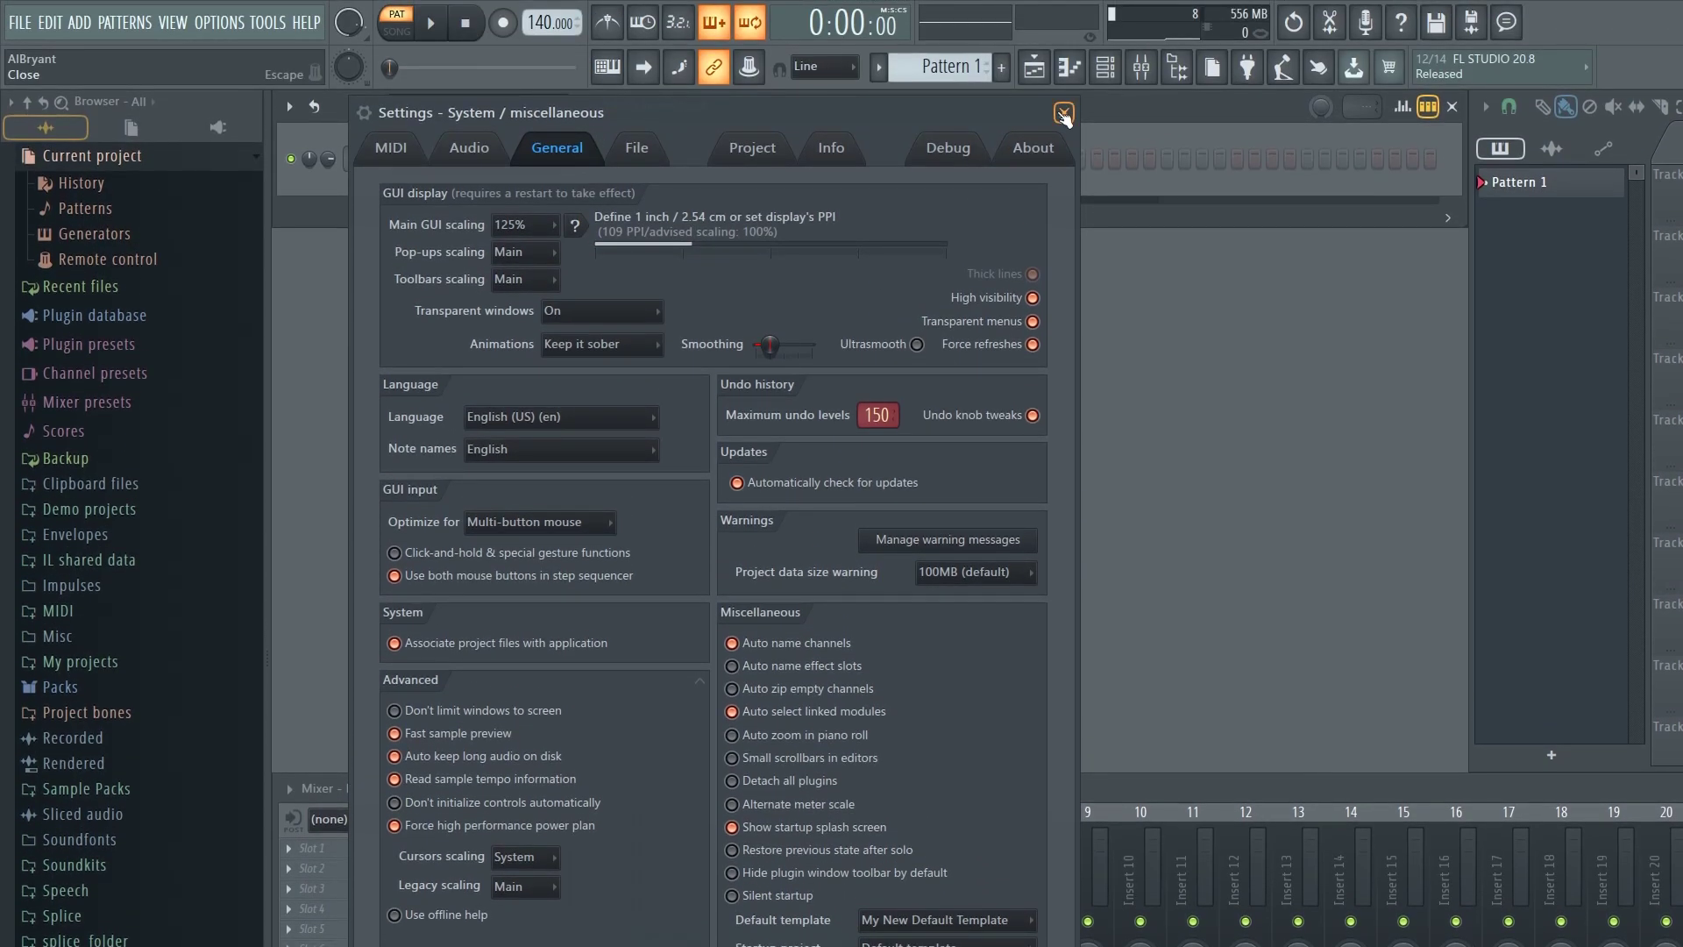
- Close the settings and check which template the new-project command uses, without creating a project
left_click(1063, 112)
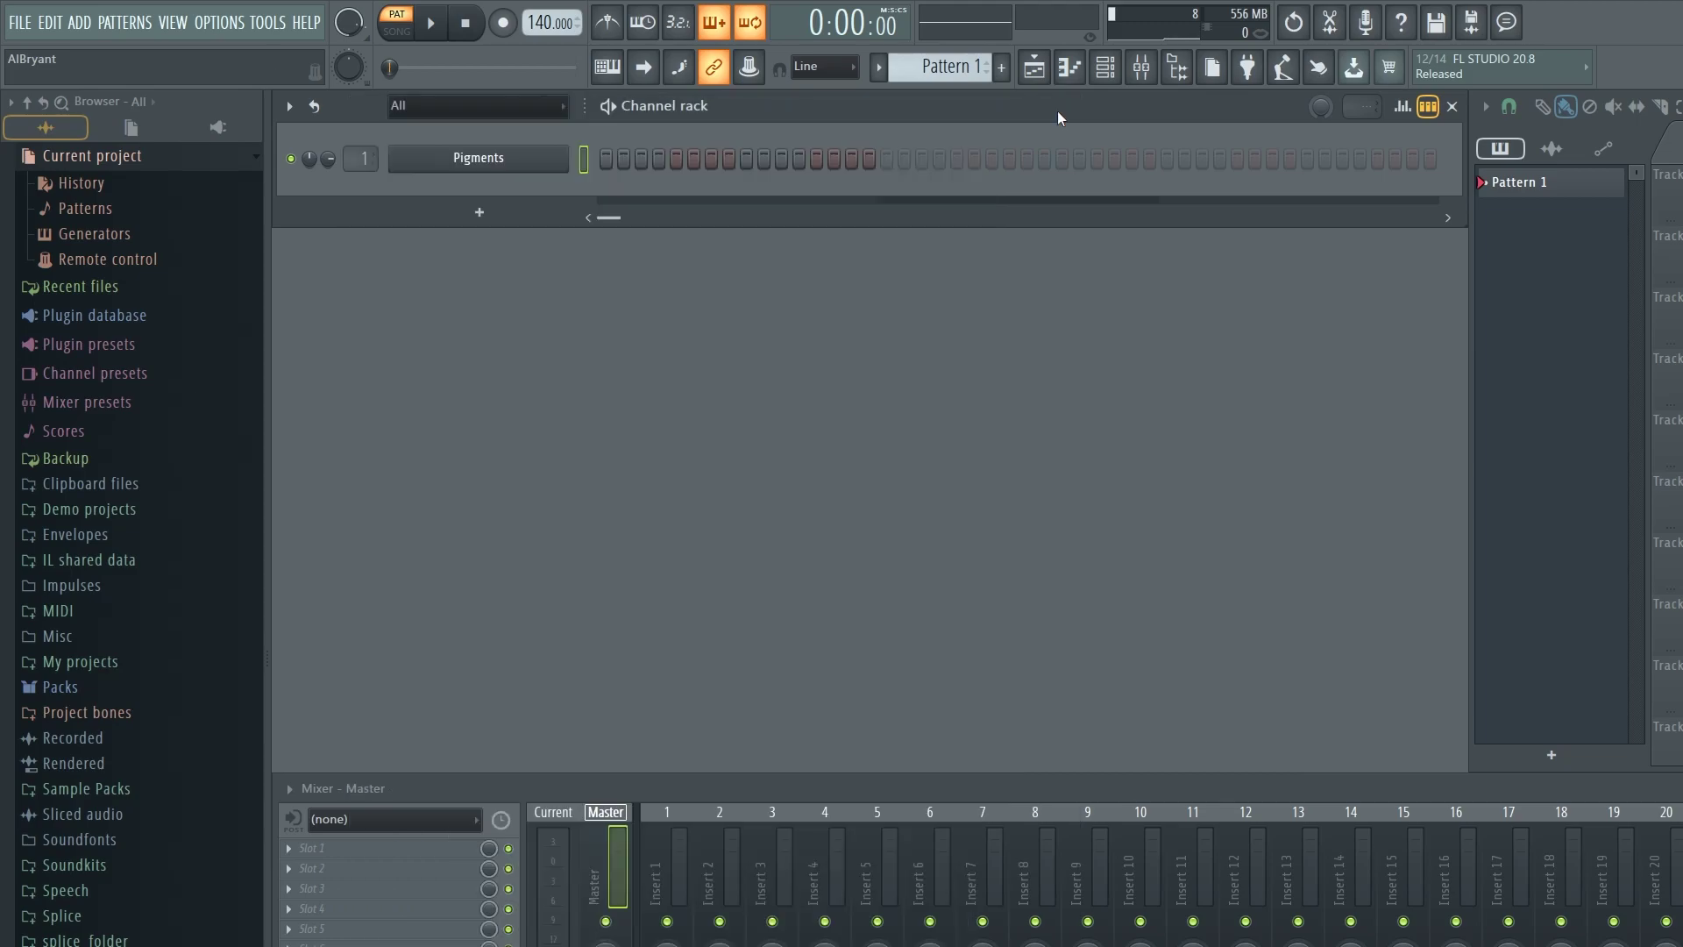
left_click(18, 24)
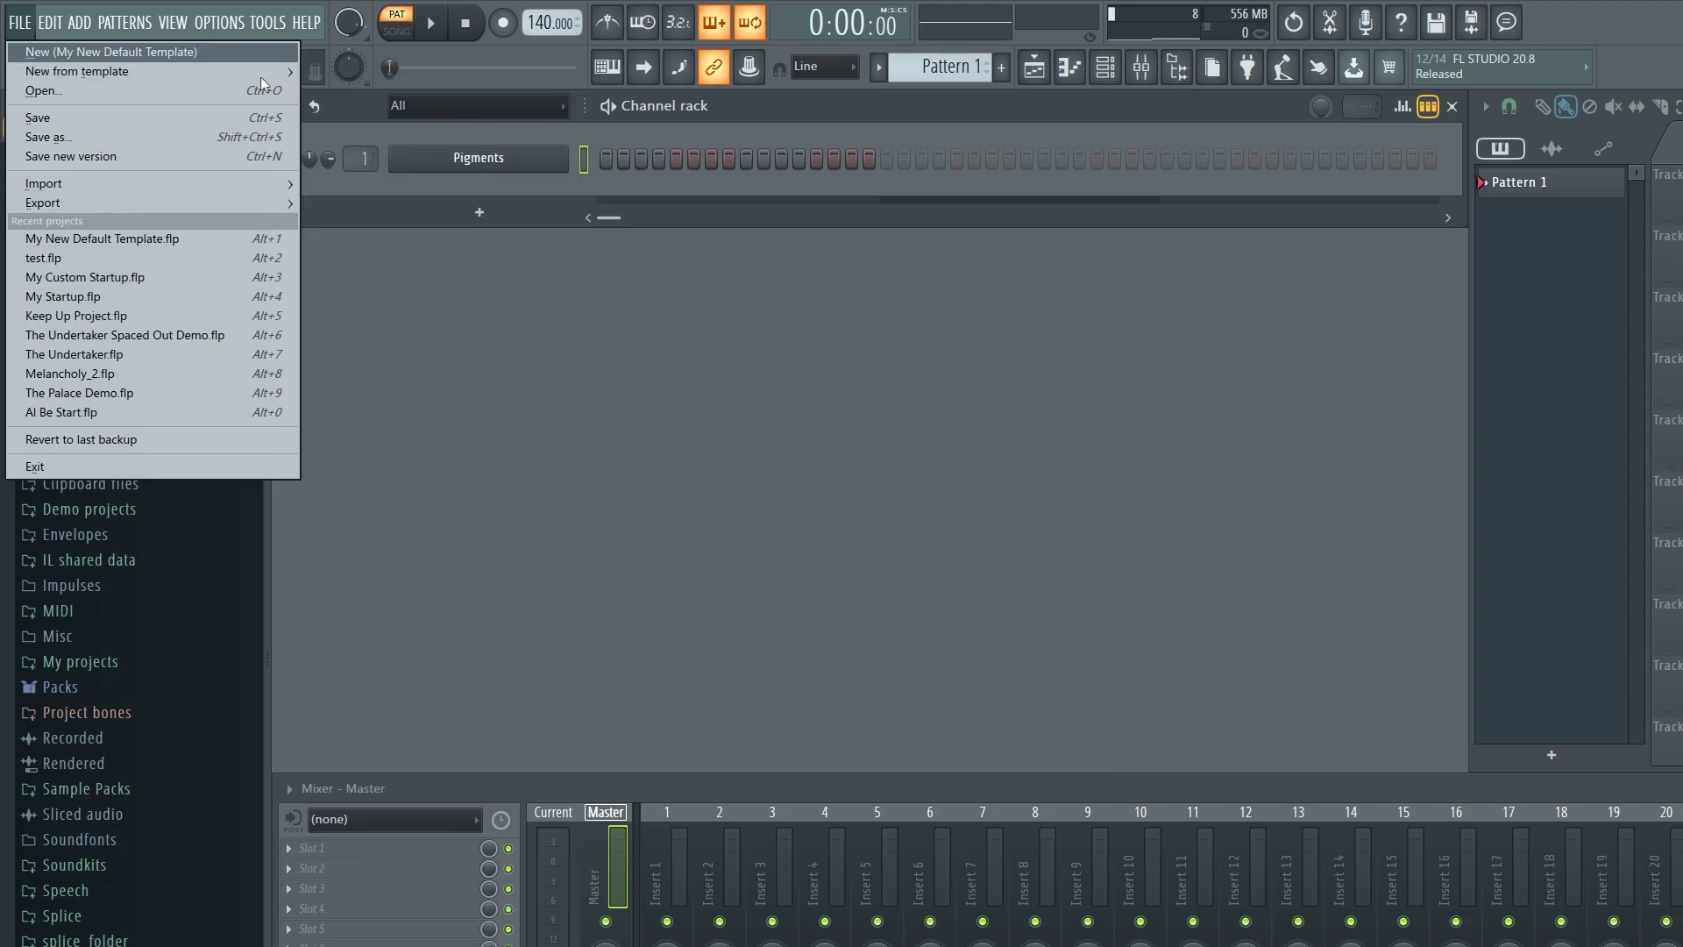
left_click(858, 105)
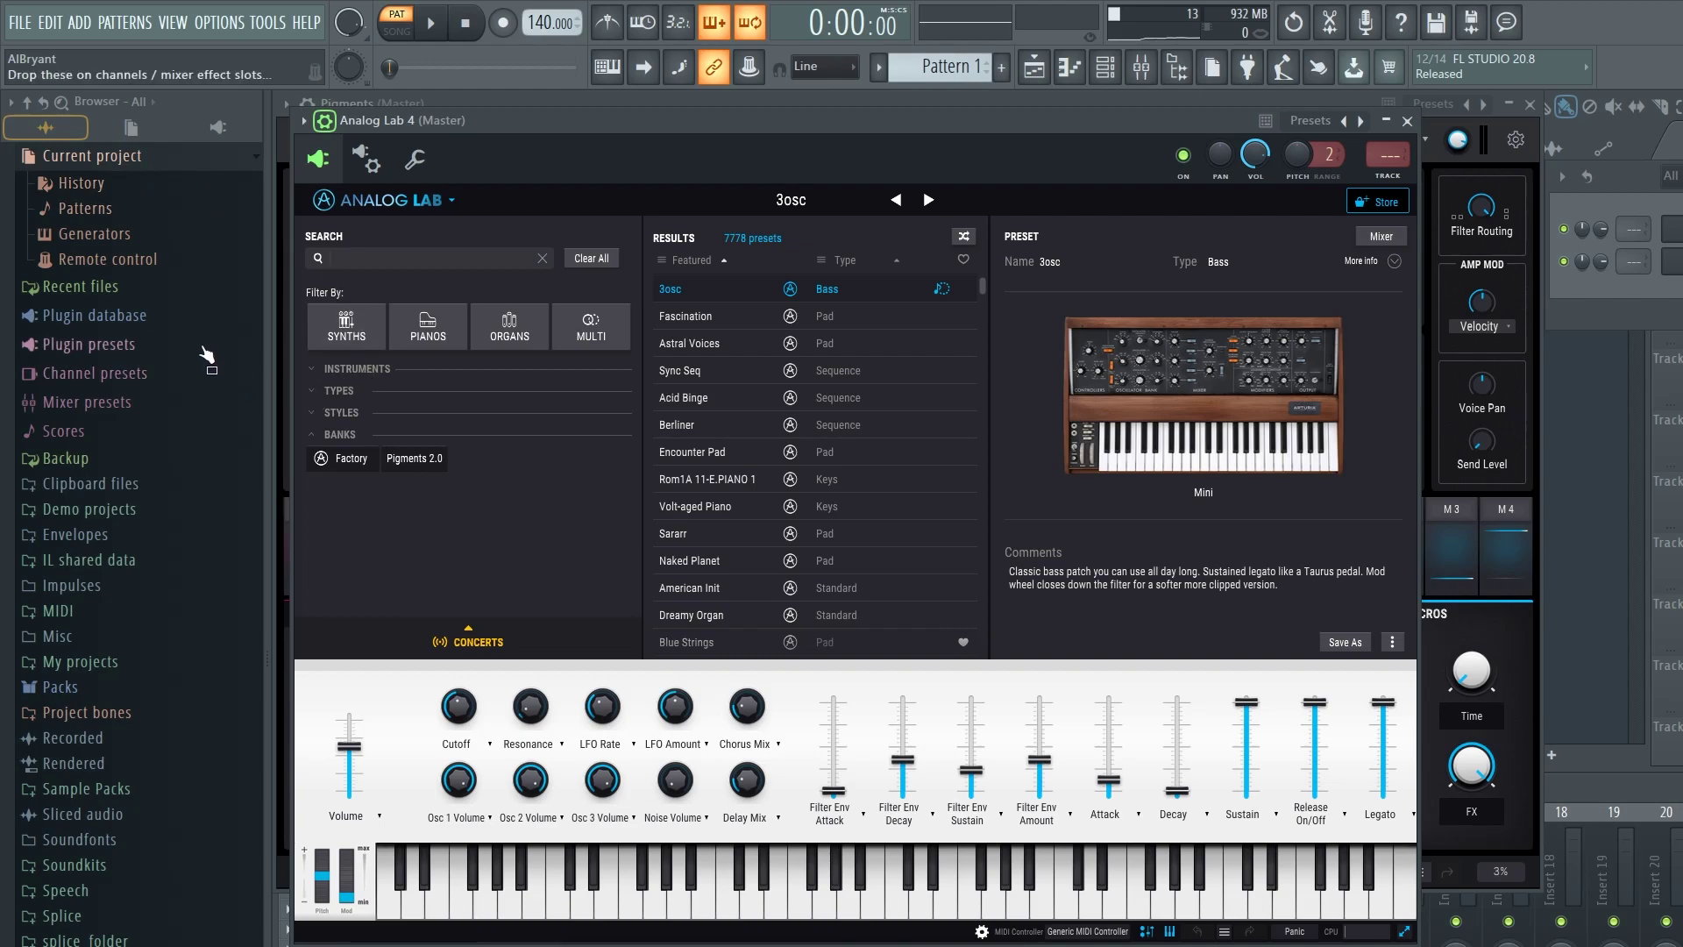
- Add Fruity Wrapper to the project from the installed Fruity generators in the plugin database, and put its empty window away
left_click(158, 322)
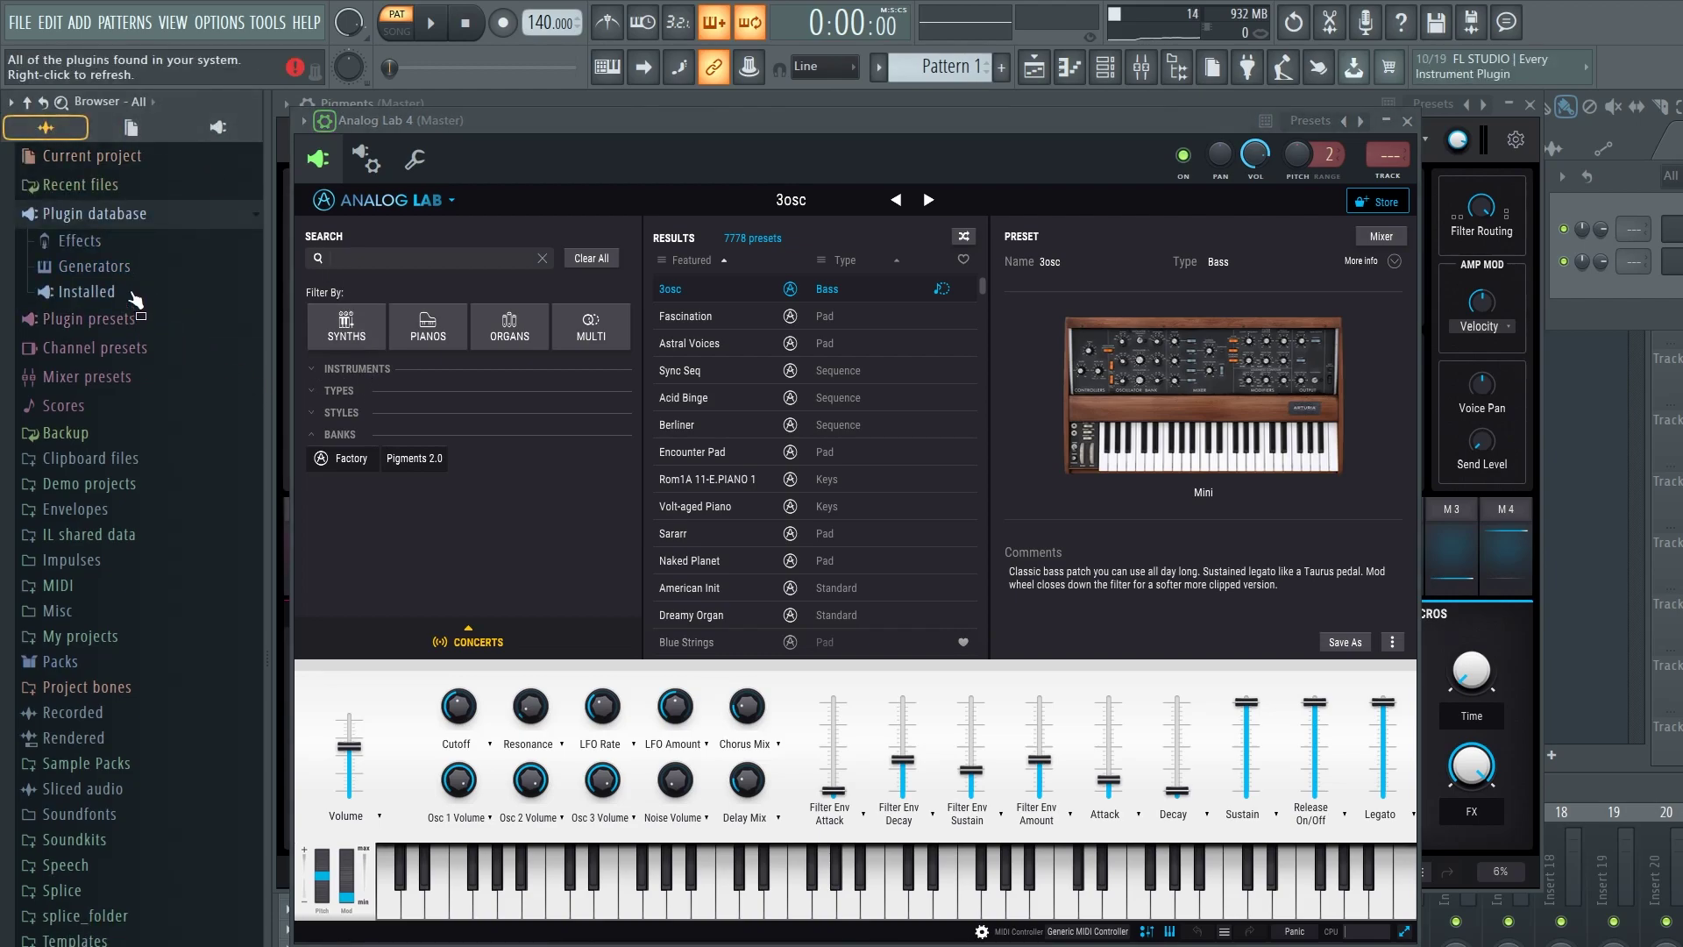
left_click(132, 292)
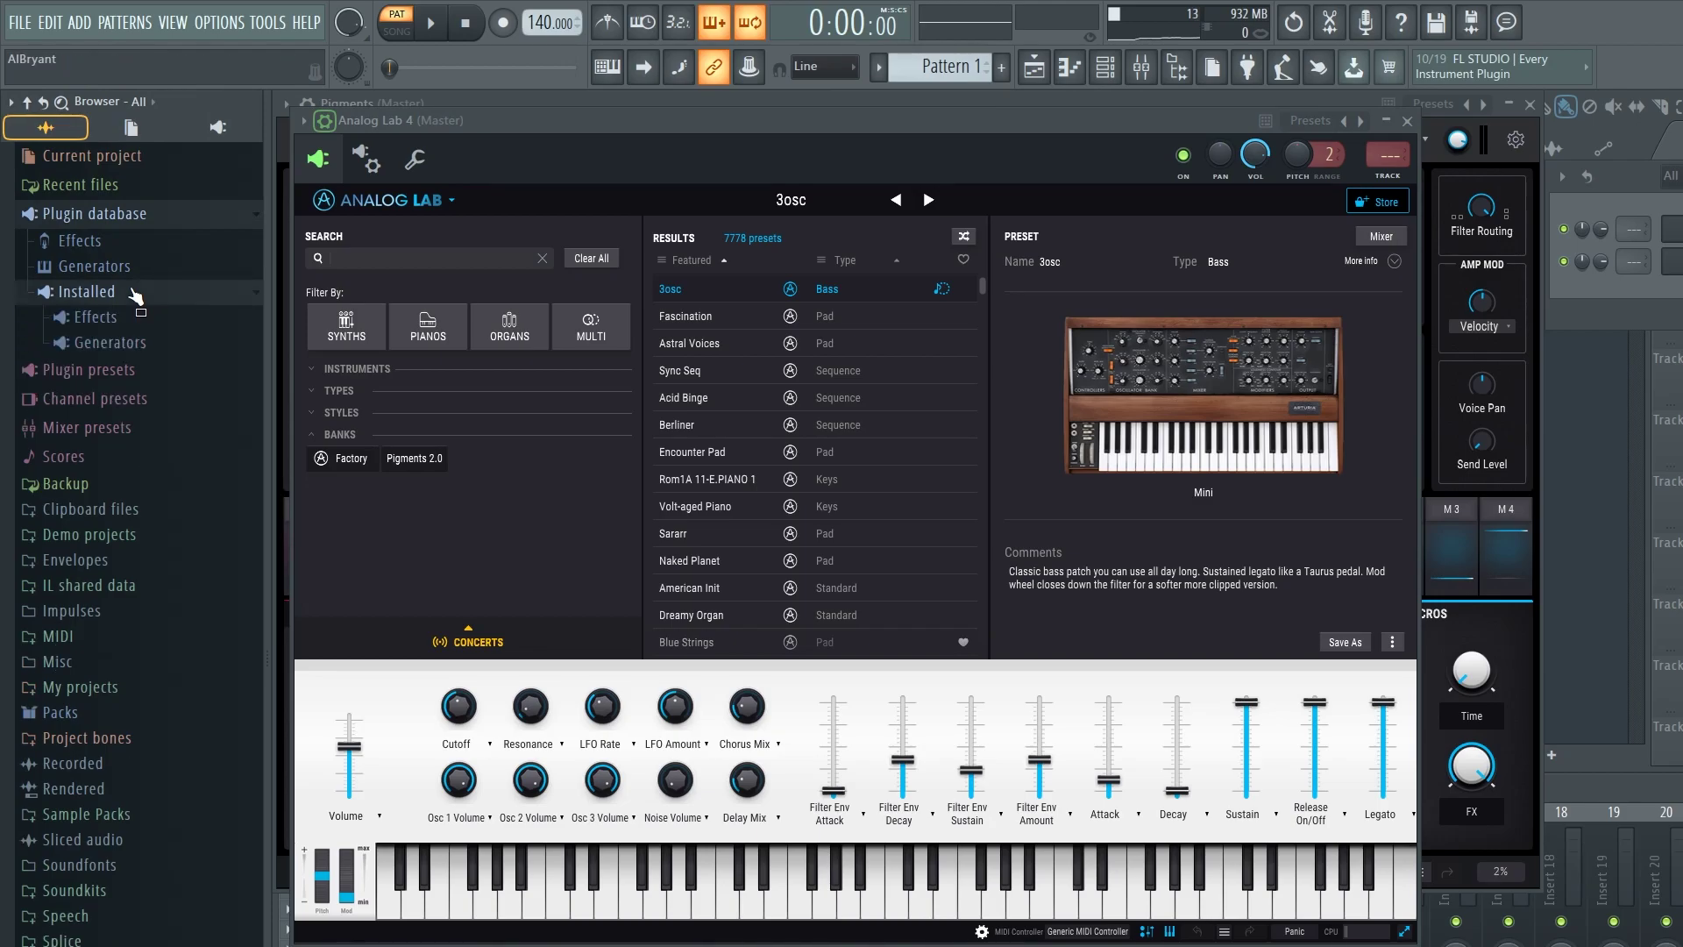
left_click(149, 349)
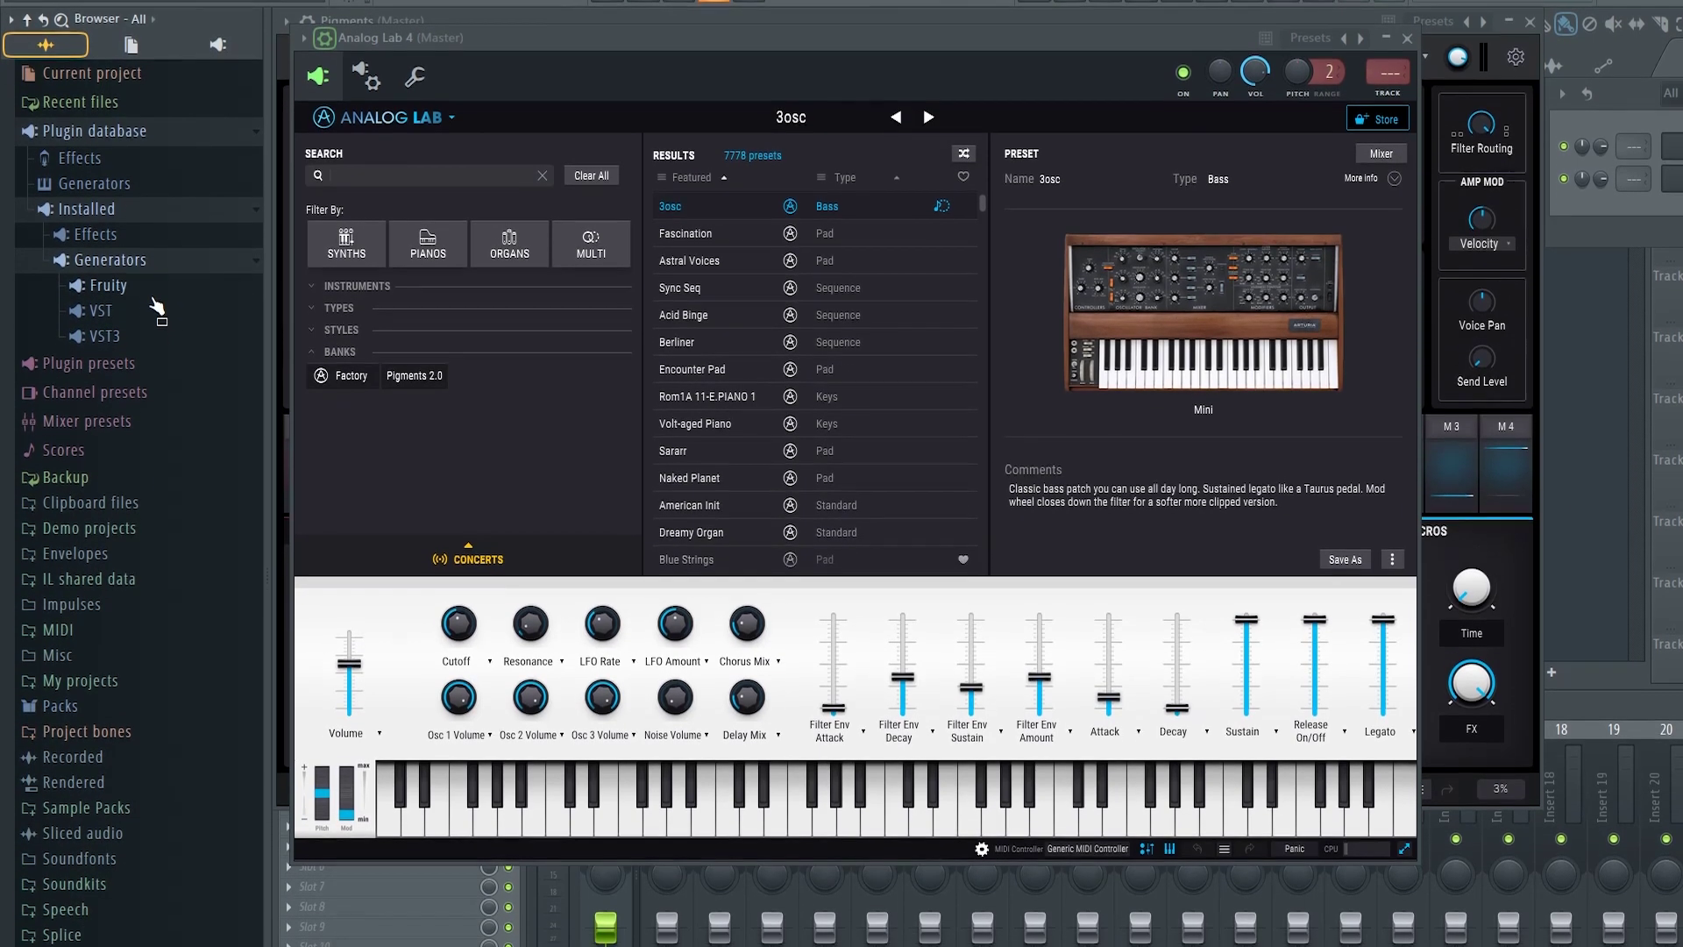
left_click(144, 288)
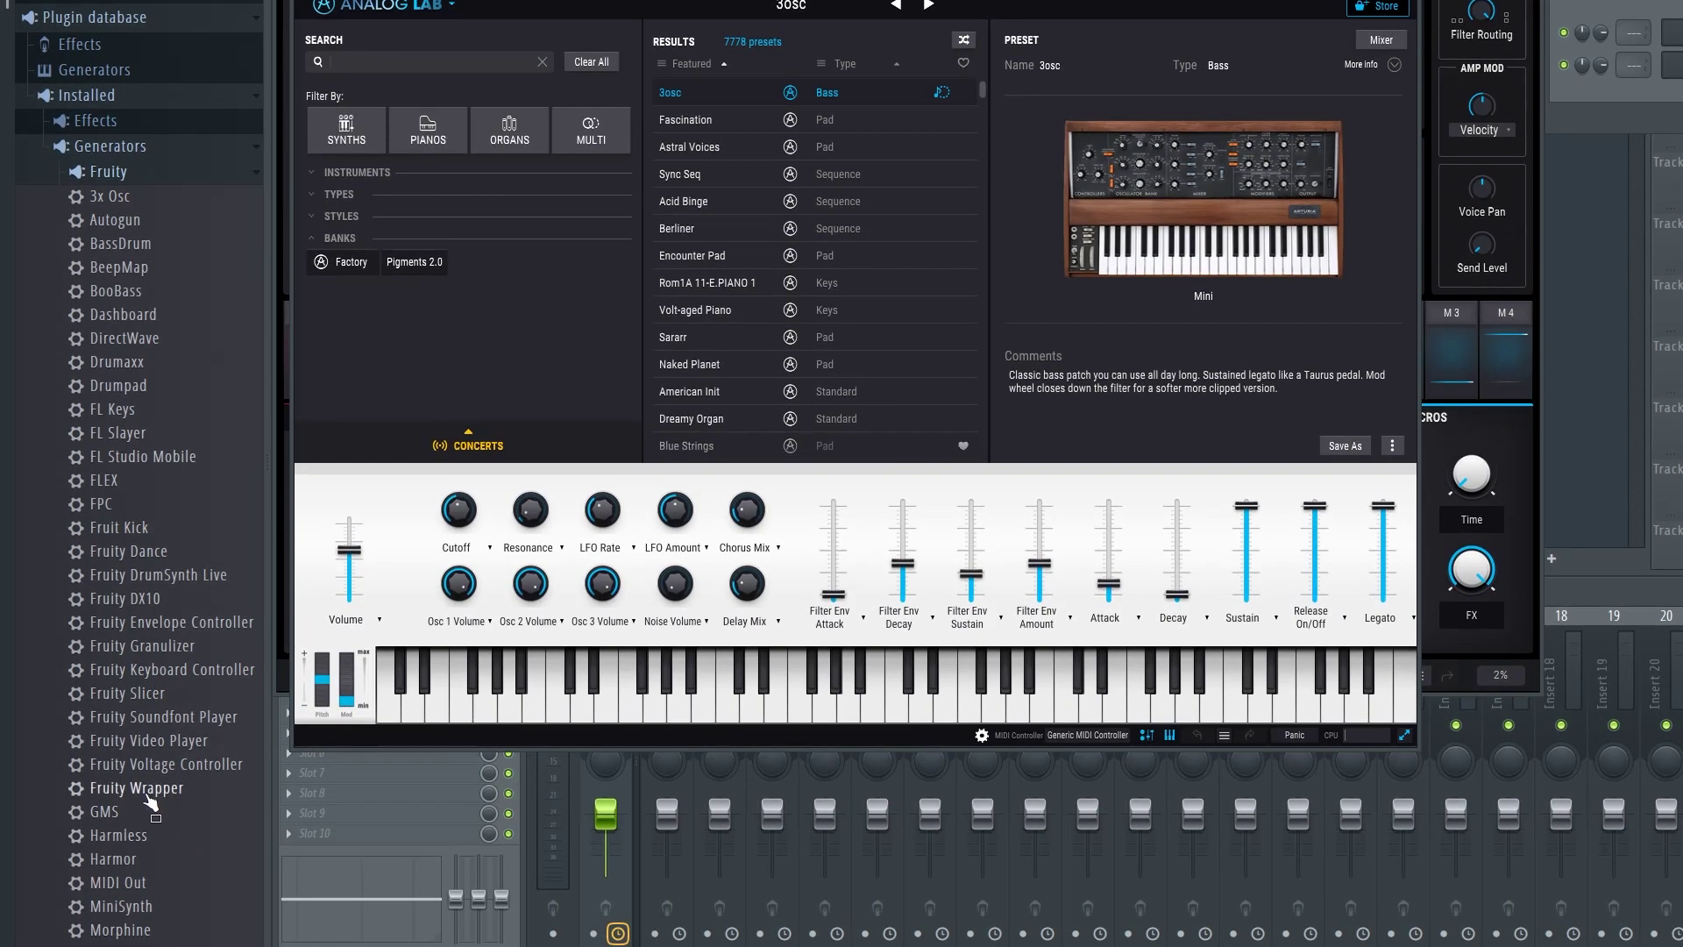
right_click(146, 793)
left_click(218, 806)
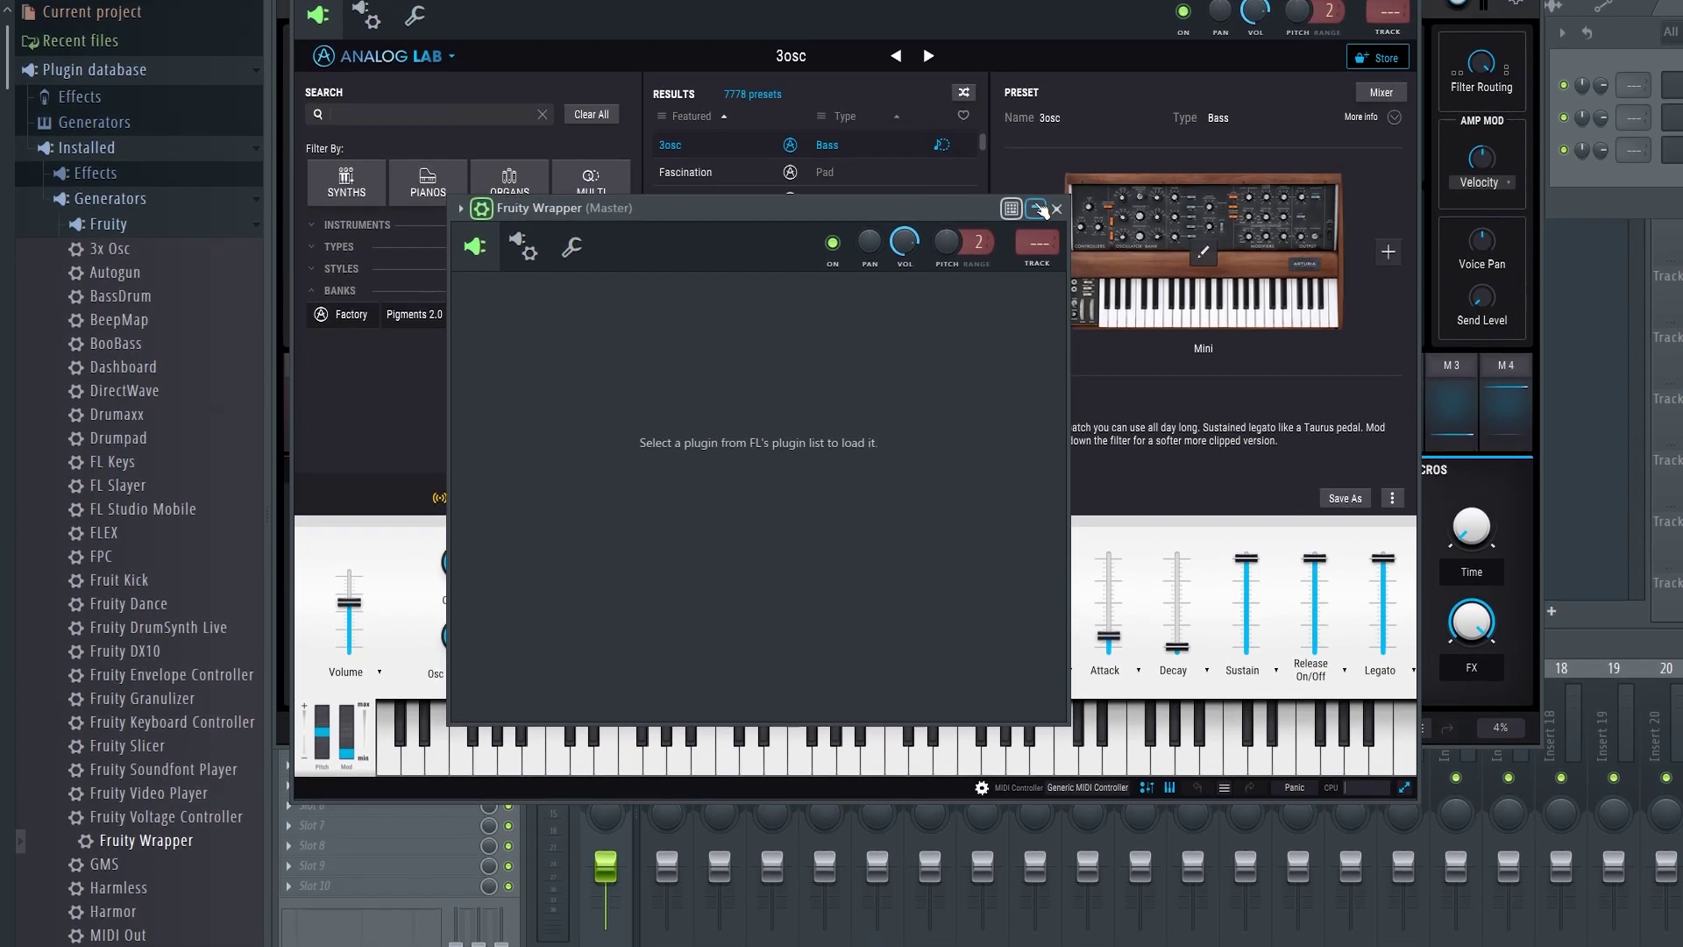
left_click(1037, 209)
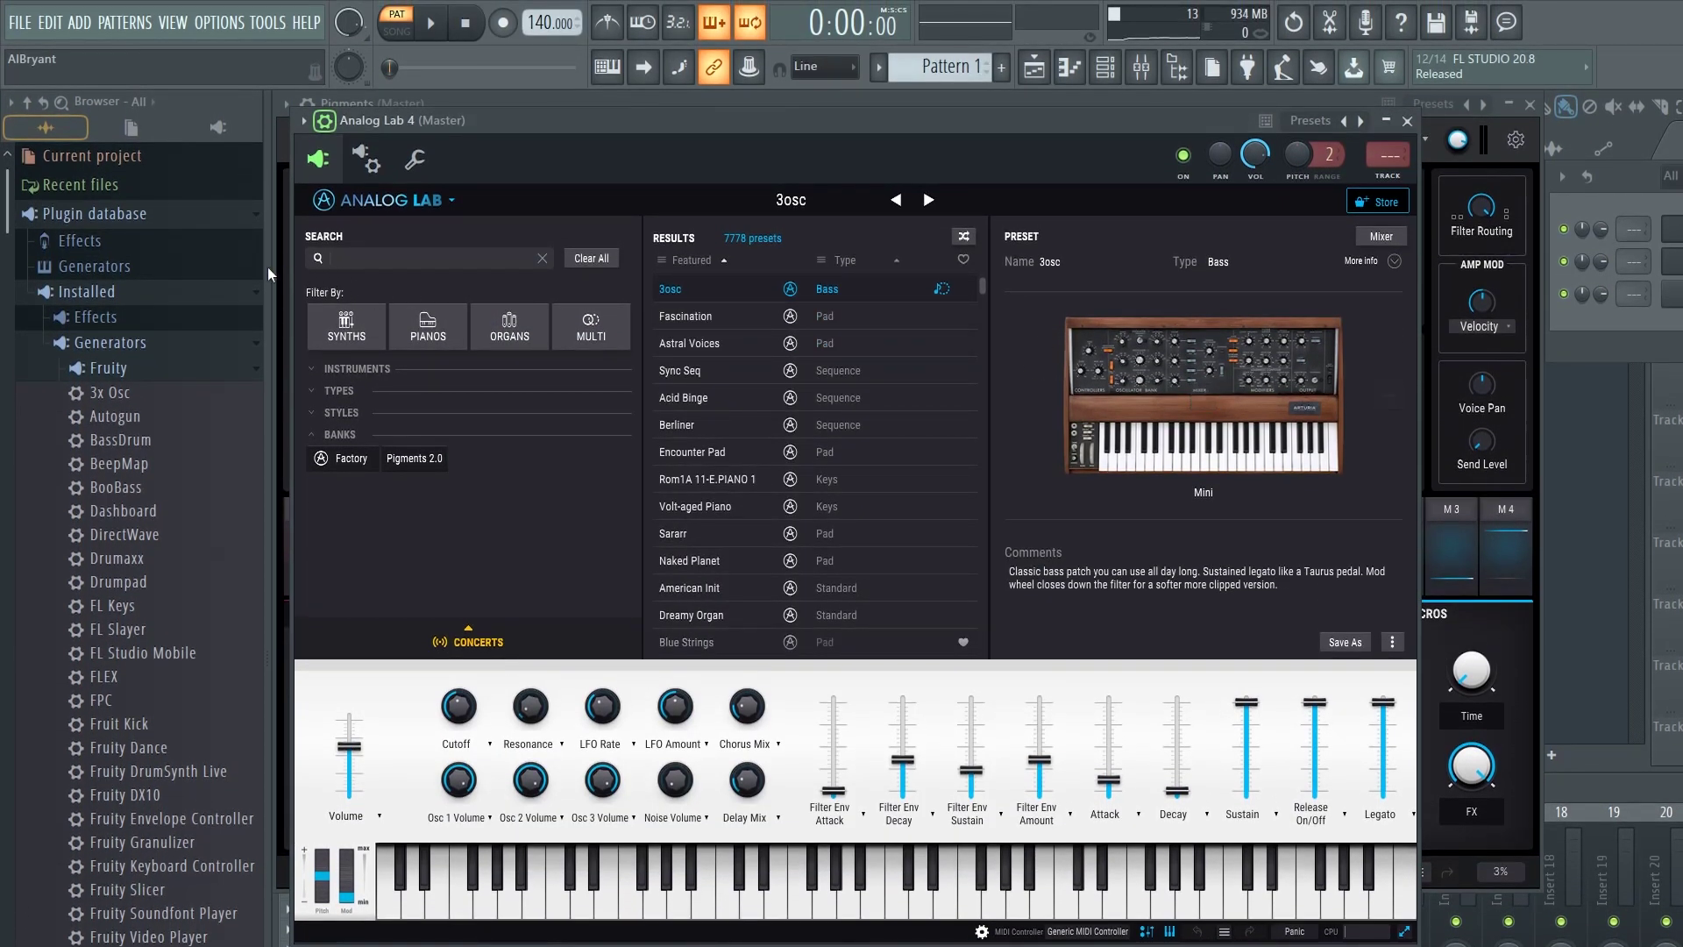
- Open the controller link for MIDI CC #1 (Modulation wheel) of the project's Fruity Wrapper generator and accept its remote control settings
left_click(134, 156)
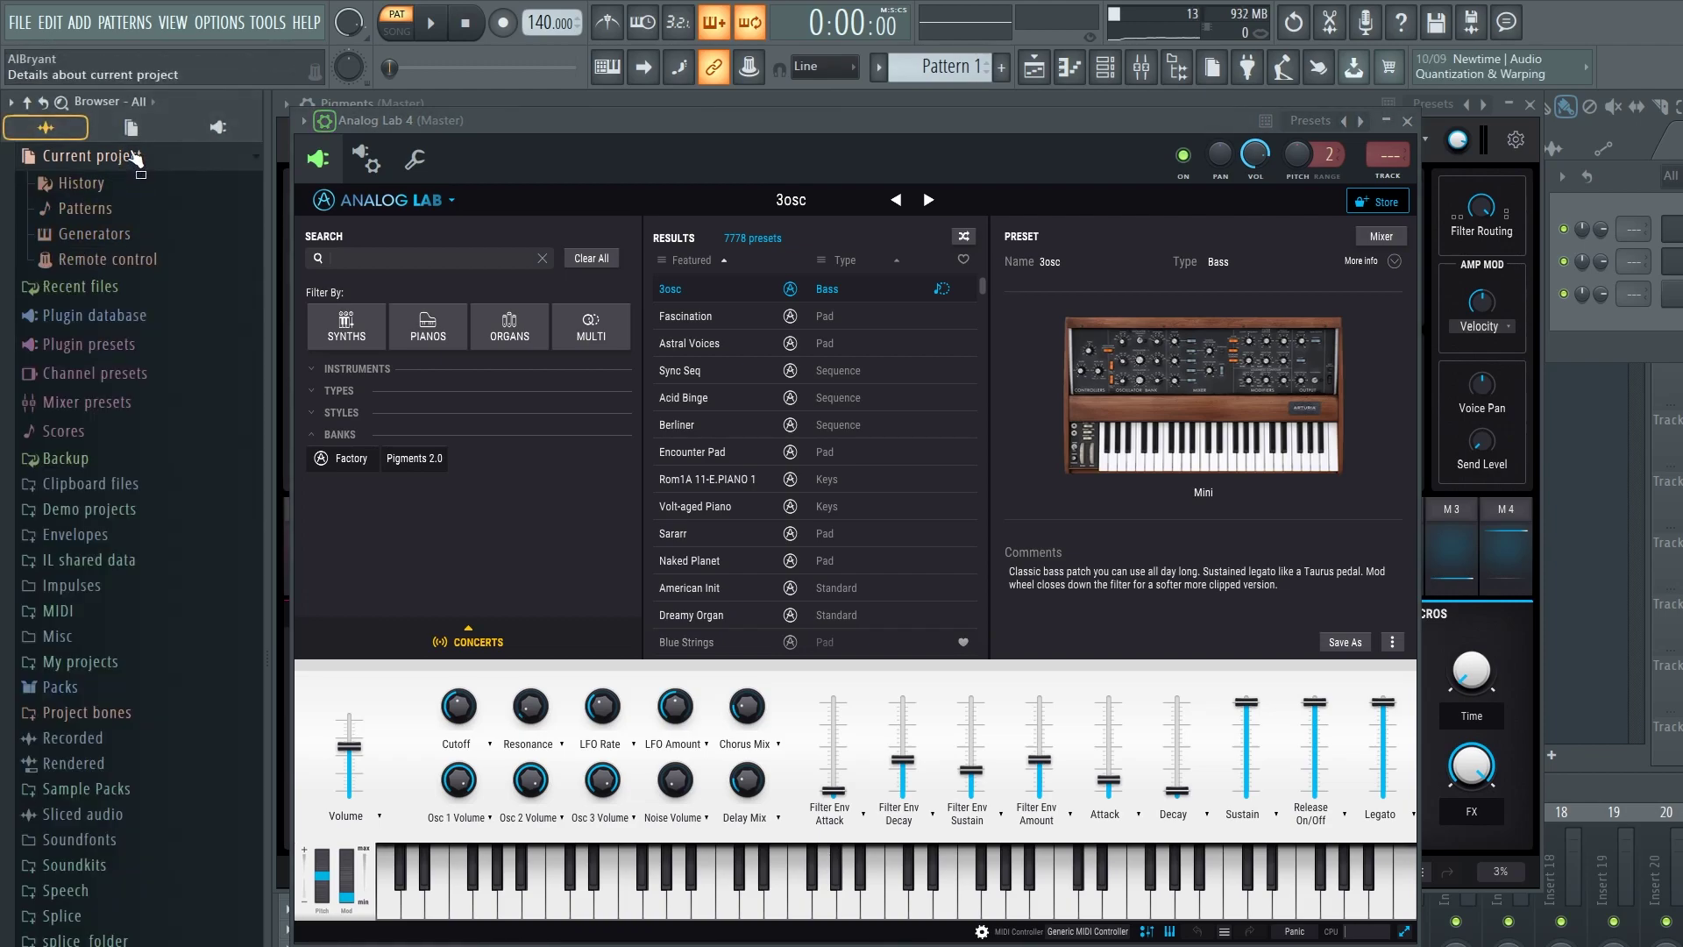
left_click(151, 239)
left_click(157, 312)
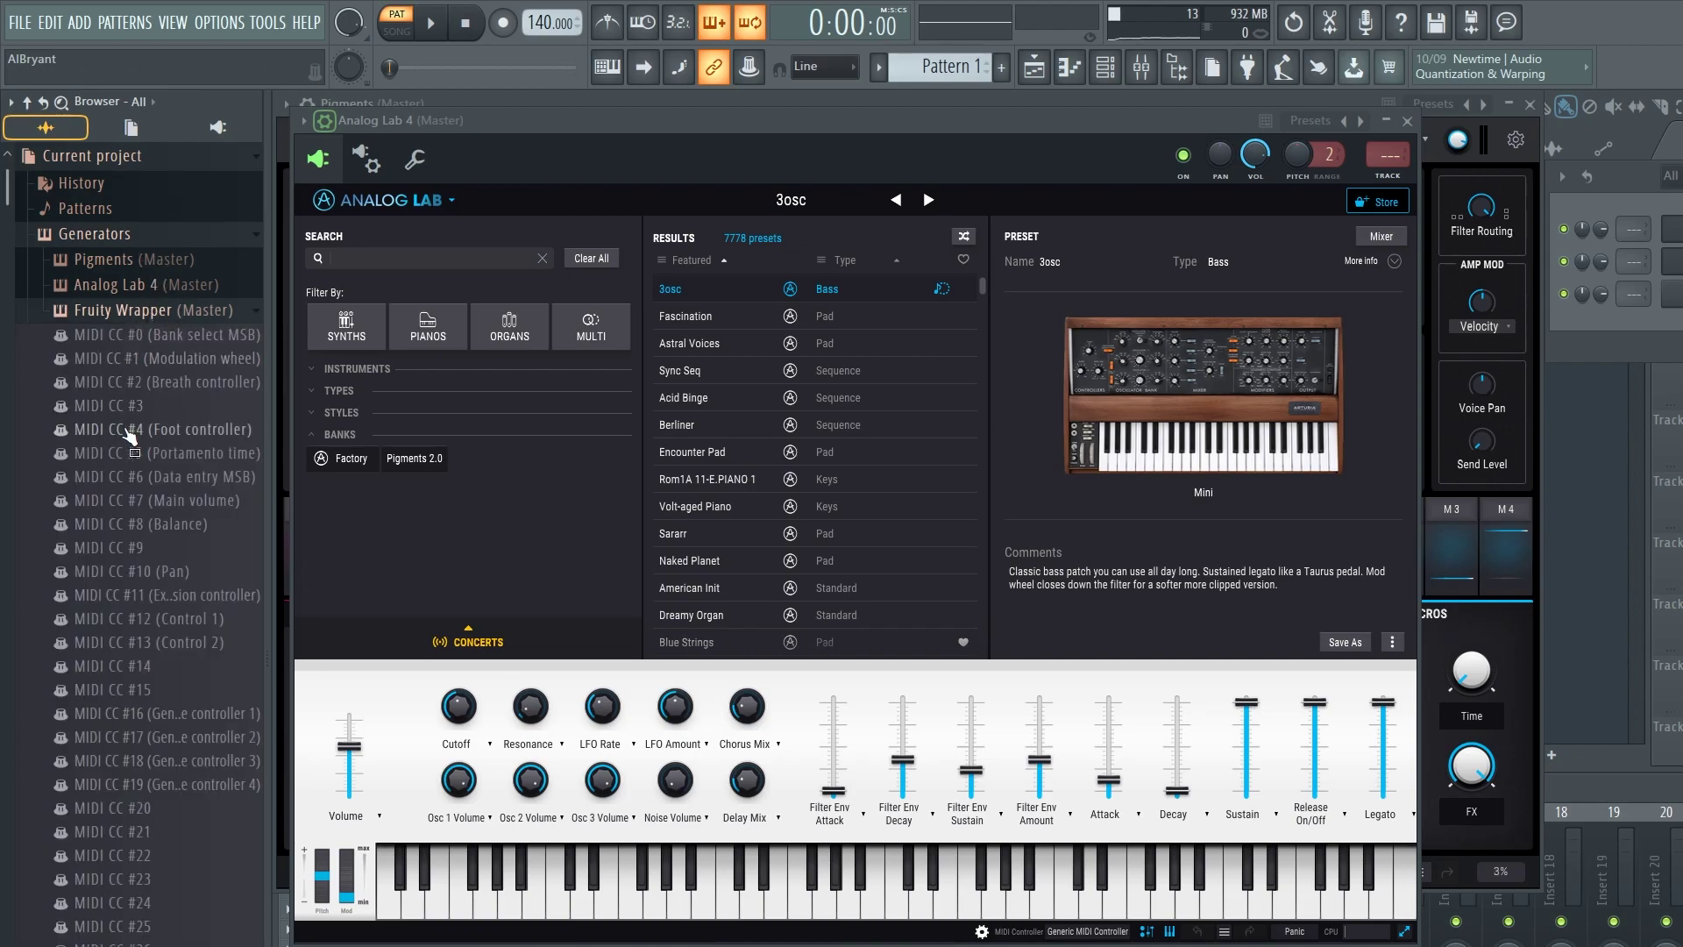
scroll(128, 433, "down", 5)
scroll(129, 433, "up", 5)
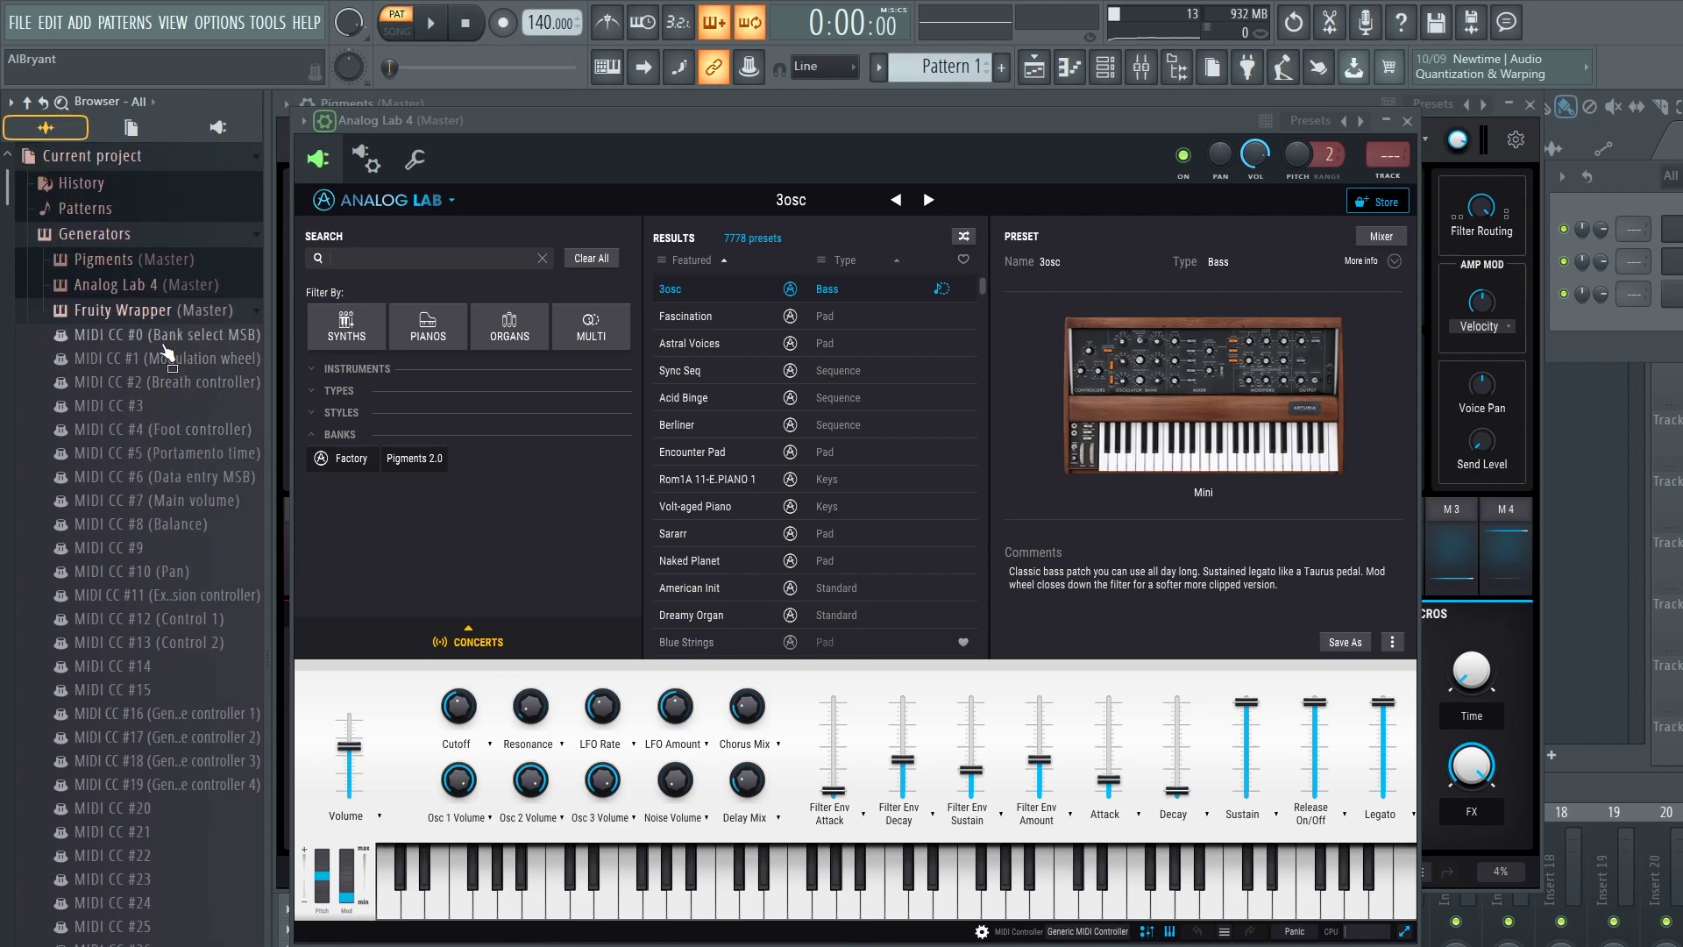
mouse_move(167, 364)
left_mouse_down()
mouse_move(169, 379)
mouse_move(112, 373)
mouse_move(188, 375)
mouse_move(182, 363)
left_mouse_up()
right_click(181, 363)
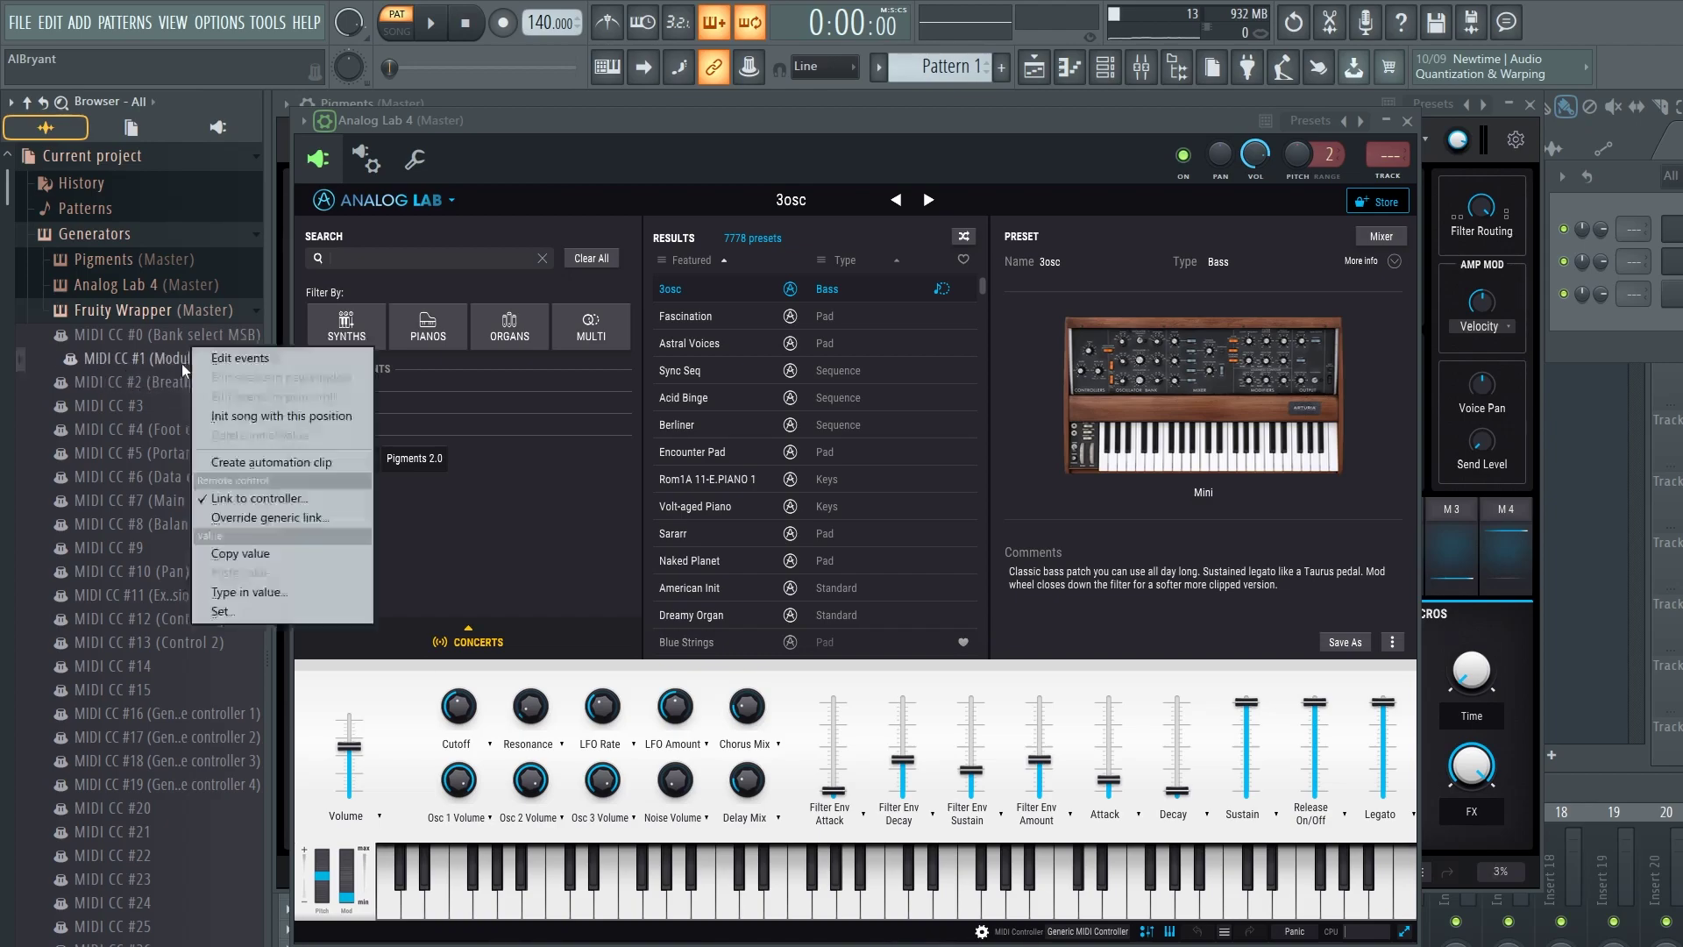
left_click(224, 499)
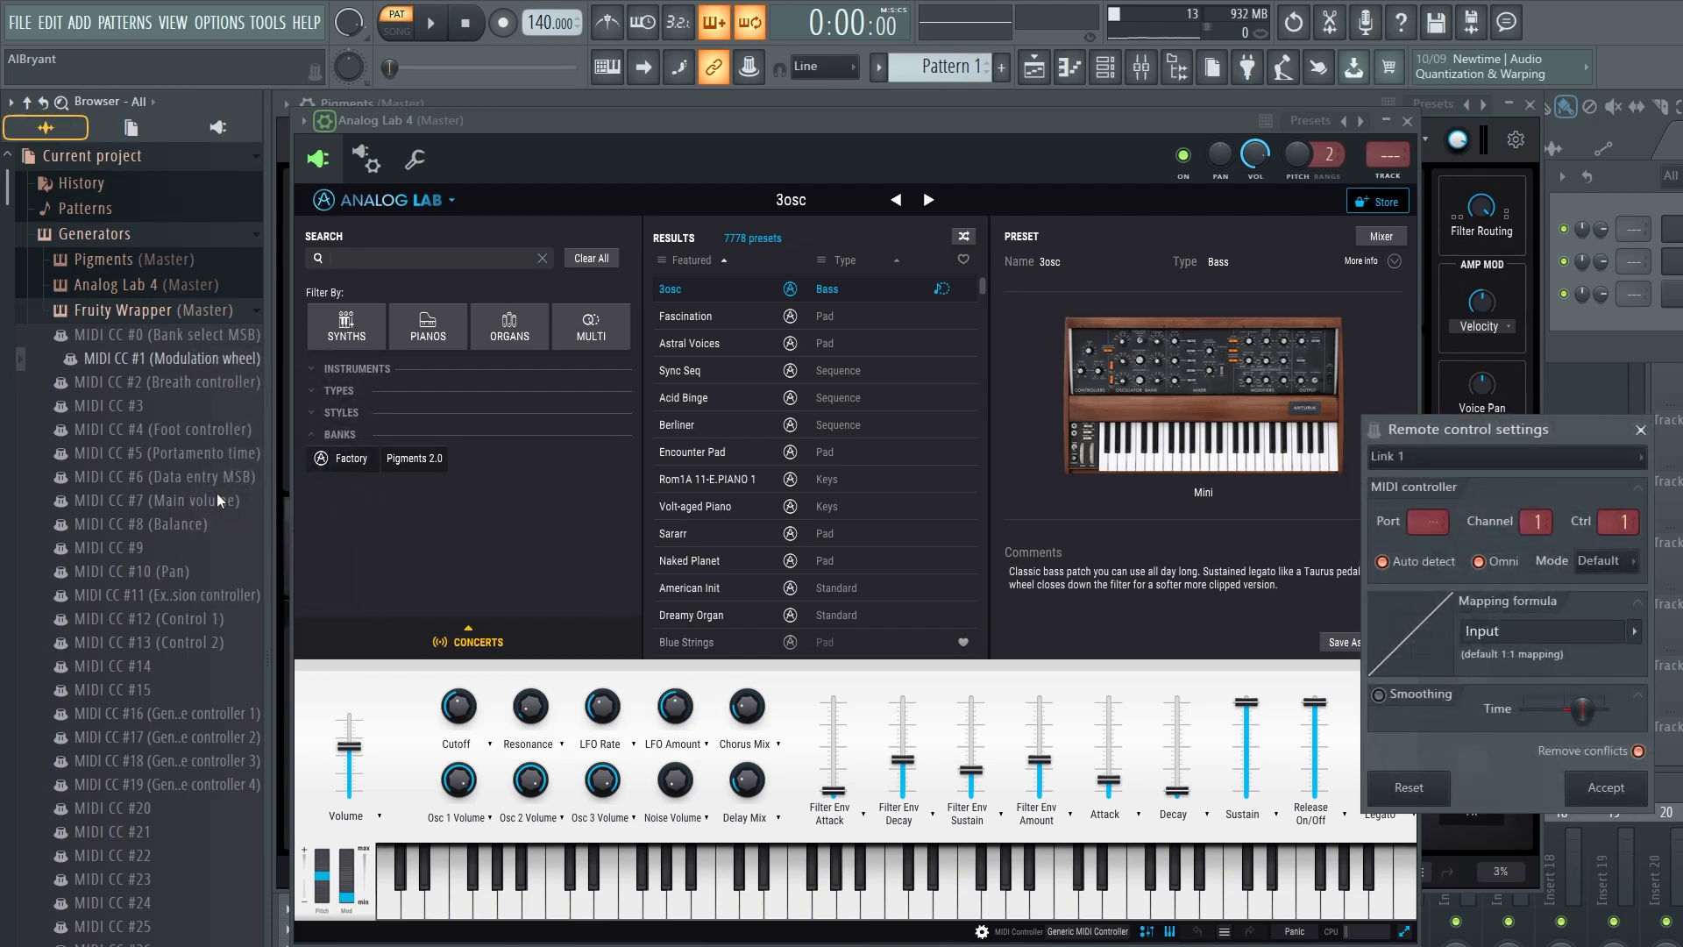
key("Return")
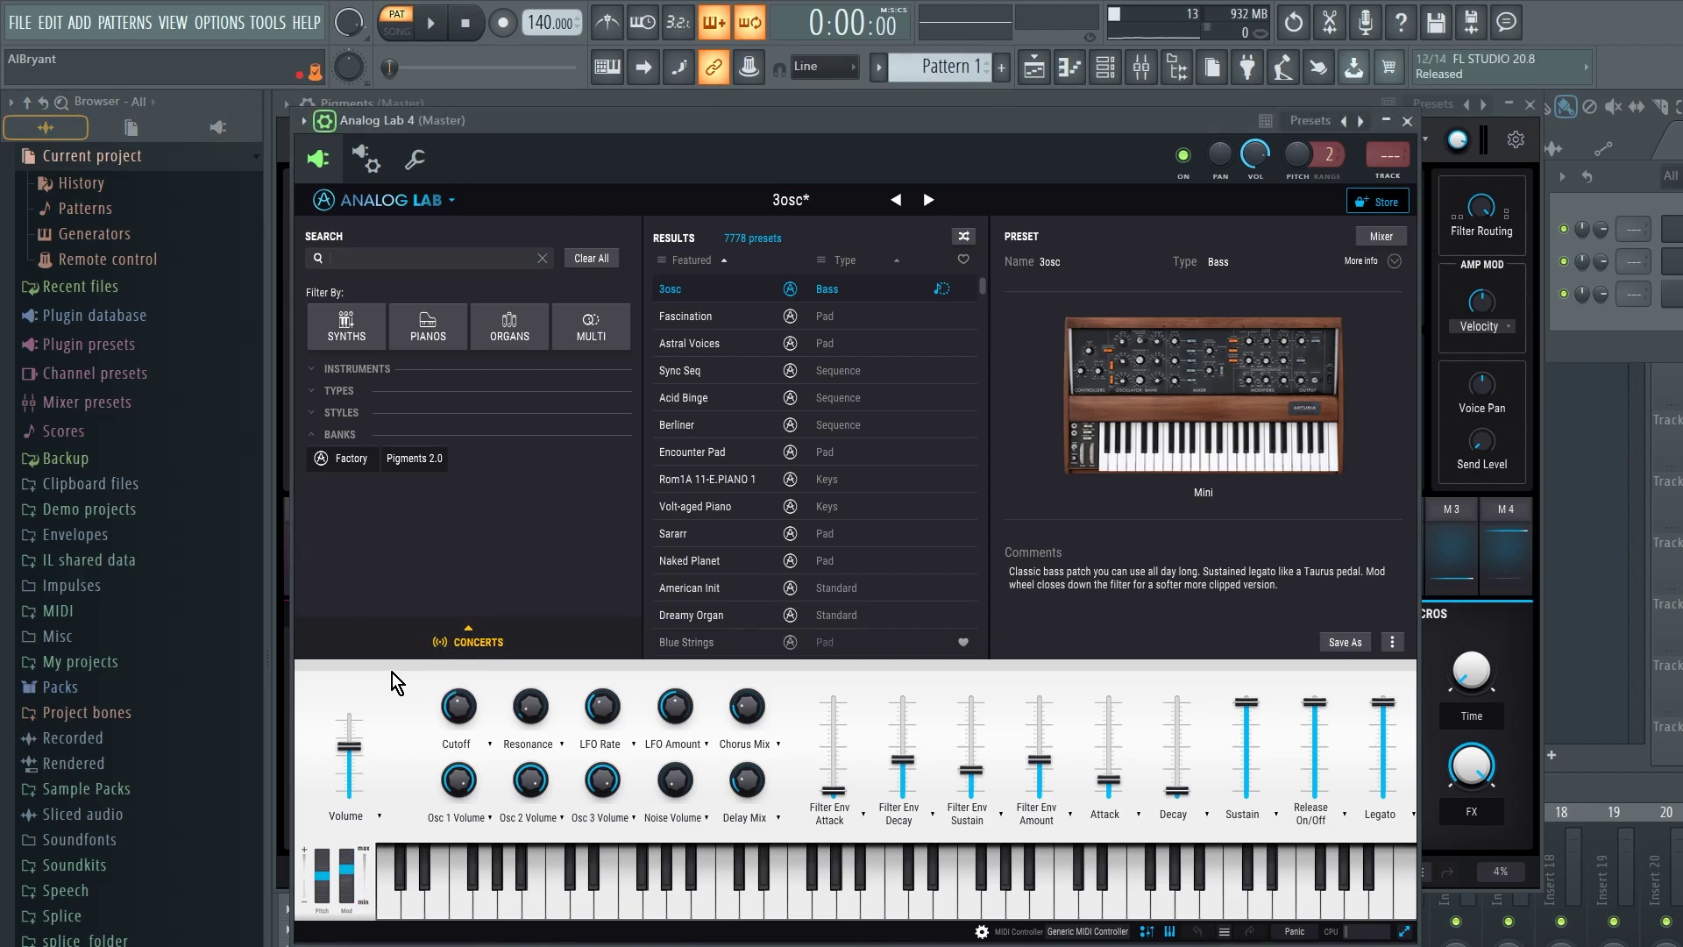
- Bring Pigments in front of Analog Lab 4 and show its preset browser to check the pitch and mod wheels
left_click(529, 107)
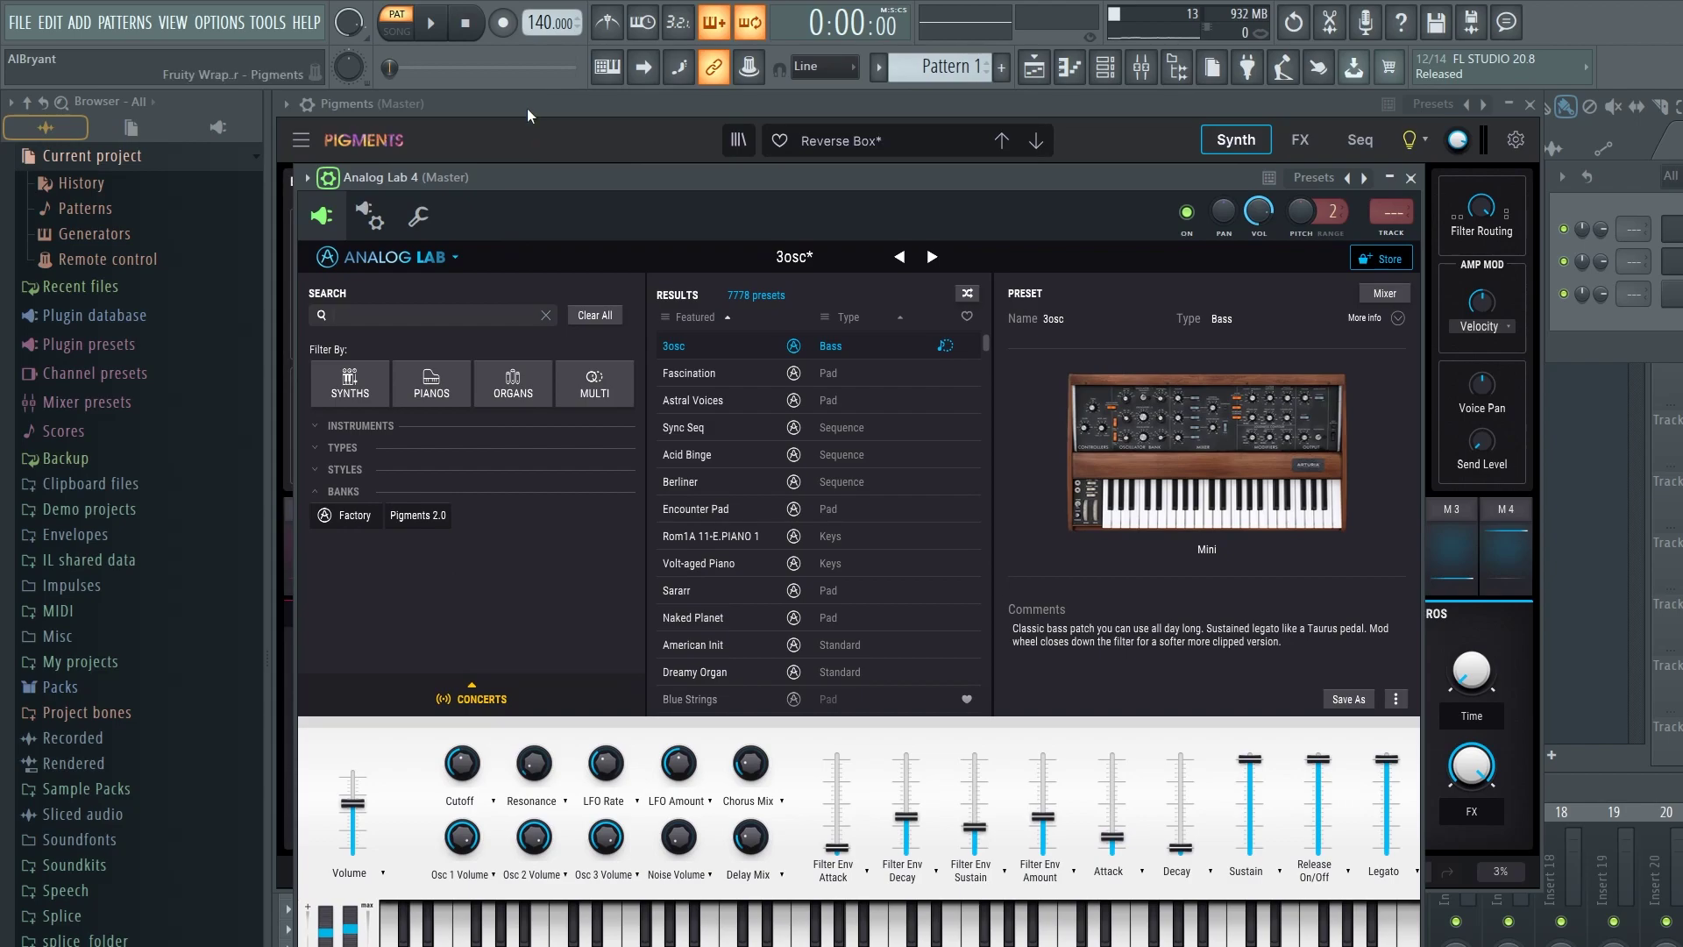
left_click(528, 108)
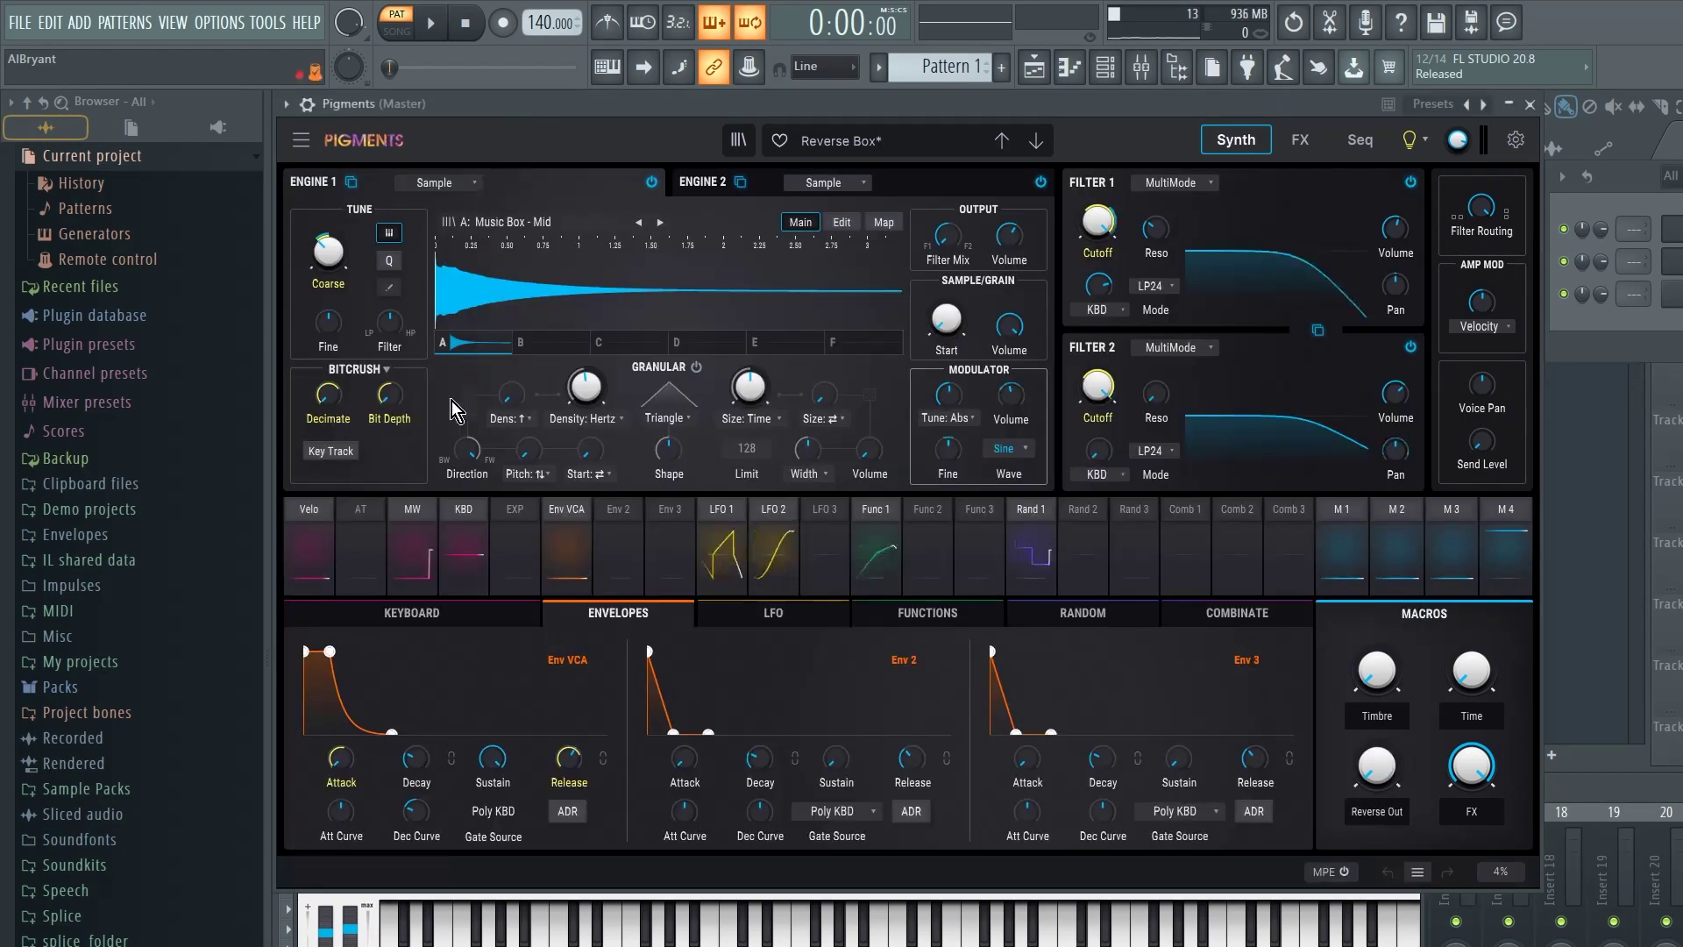
left_click(736, 144)
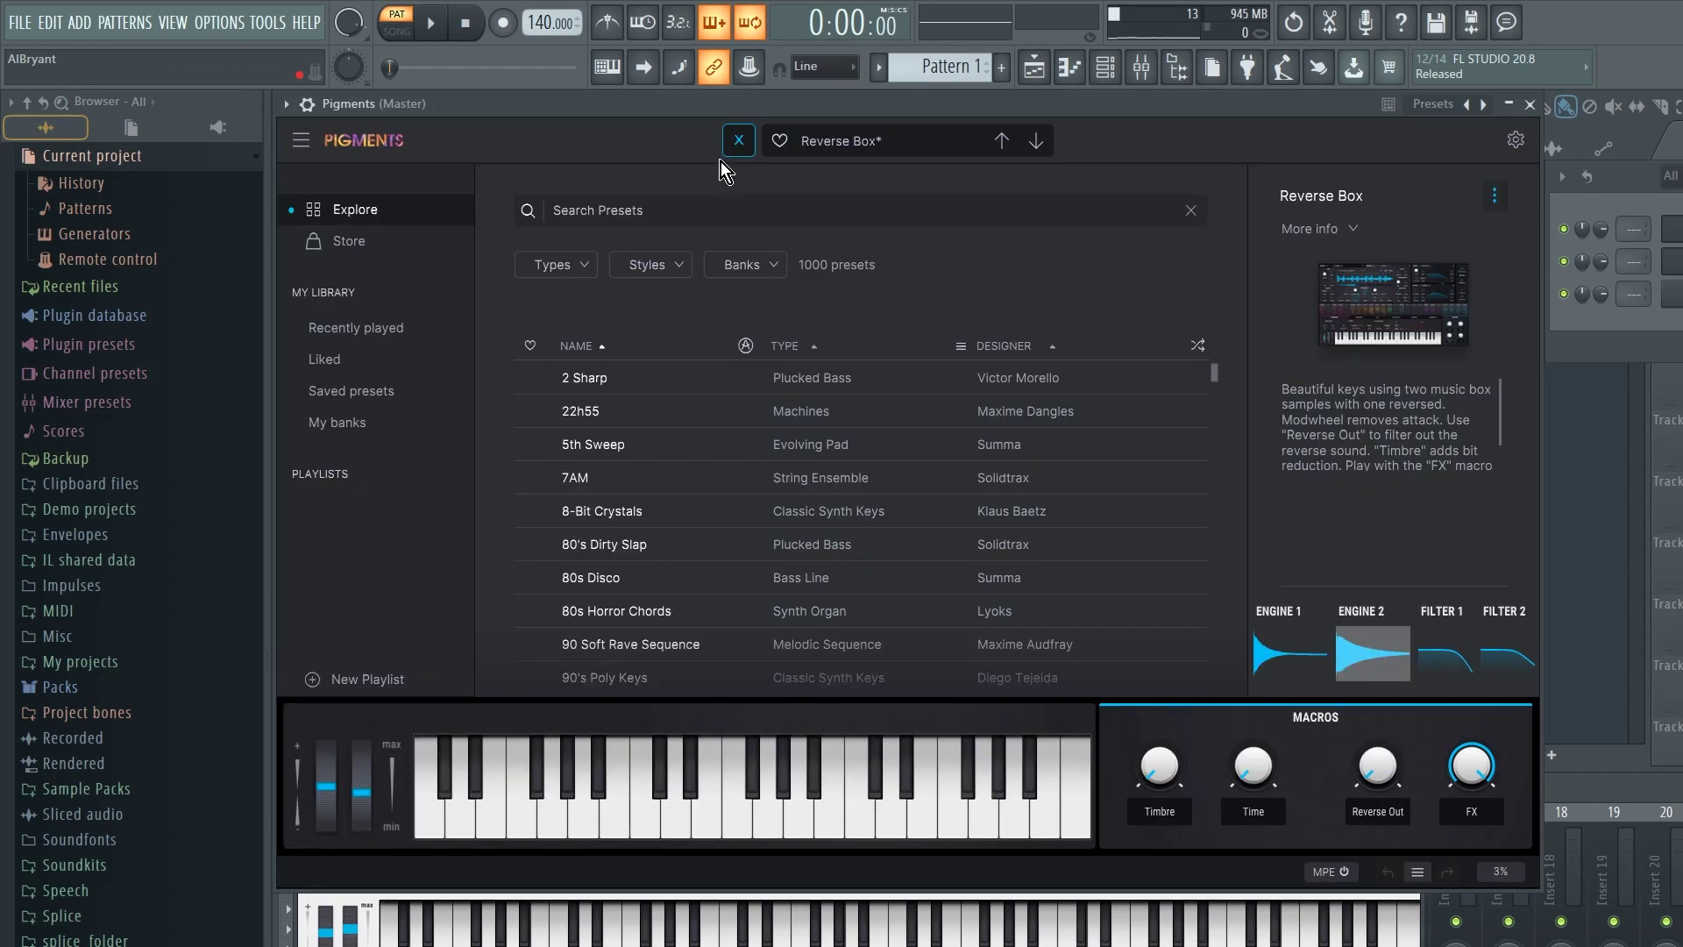